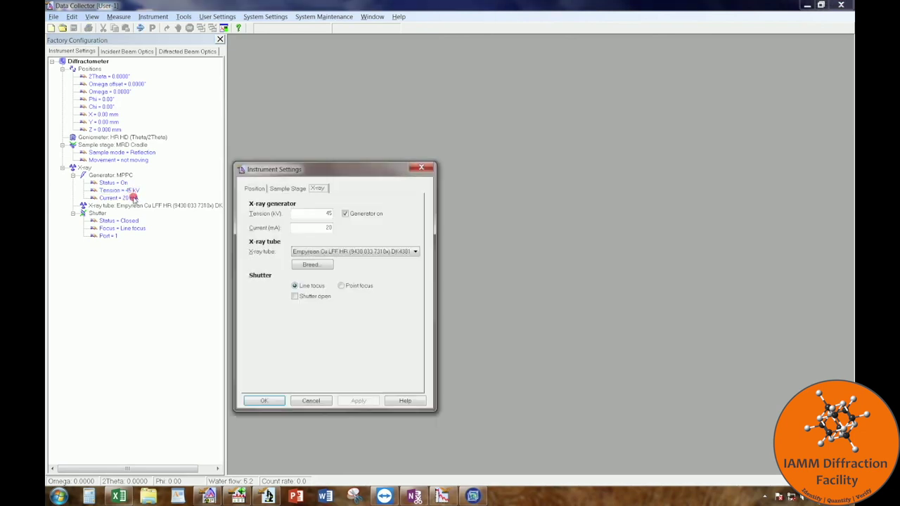
Raise the X-ray generator current from 20 mA to 40 mA at 45 kV and apply it.
{"action": "left_click_drag", "start_coordinate": [320, 233], "coordinate": [345, 233]}
{"action": "type", "text": "40"}
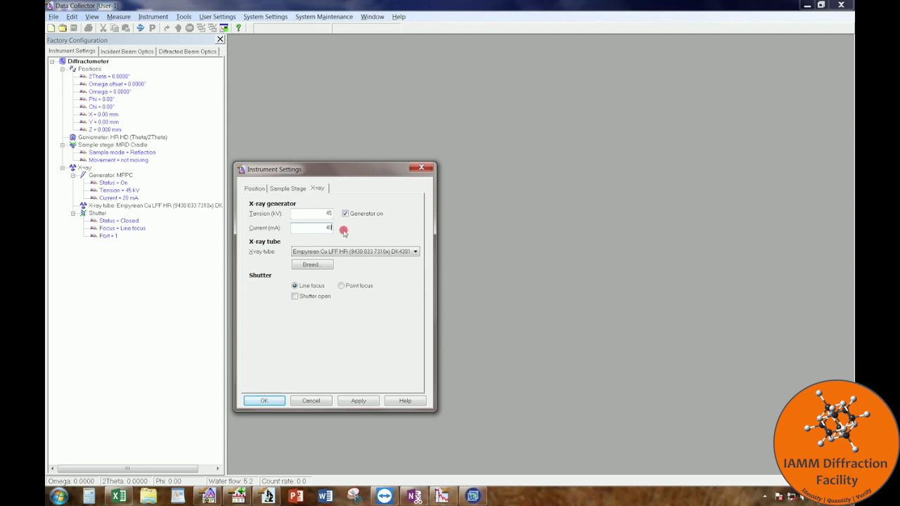
{"action": "left_click", "coordinate": [275, 400]}
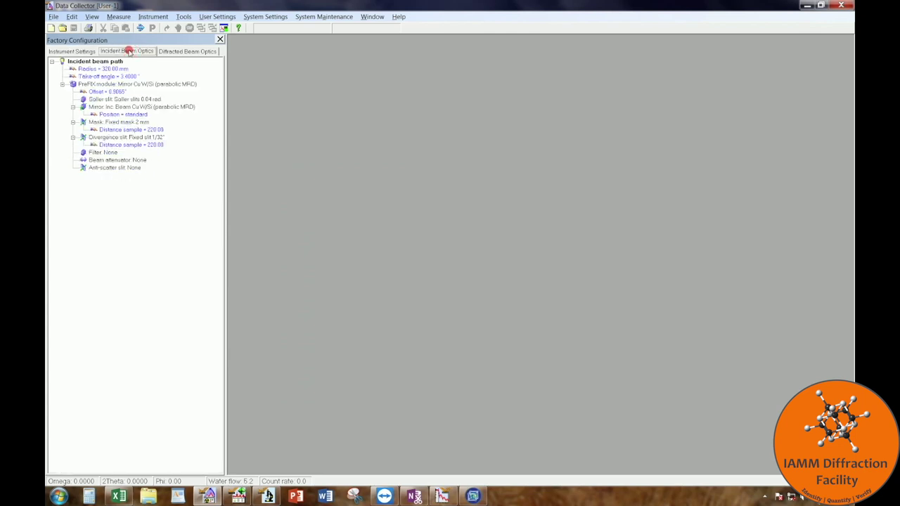
{"action": "double_click", "coordinate": [117, 69]}
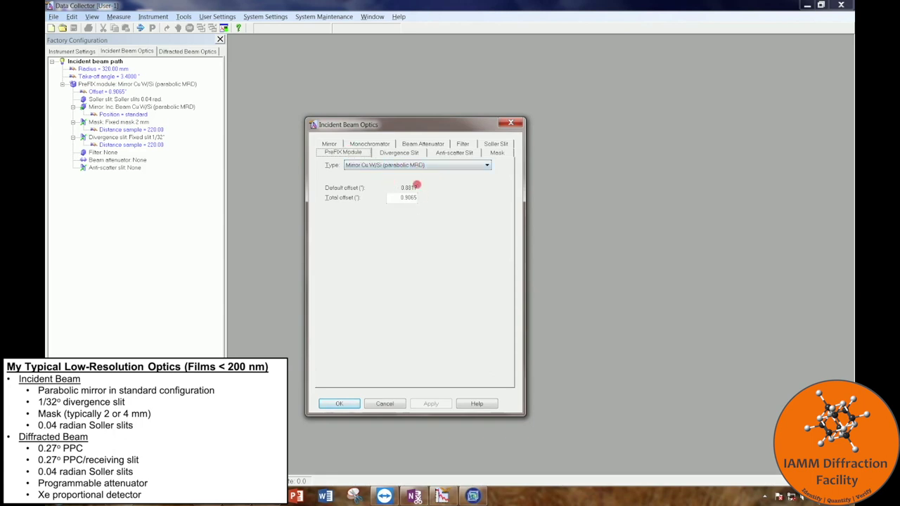
{"action": "left_click", "coordinate": [404, 155]}
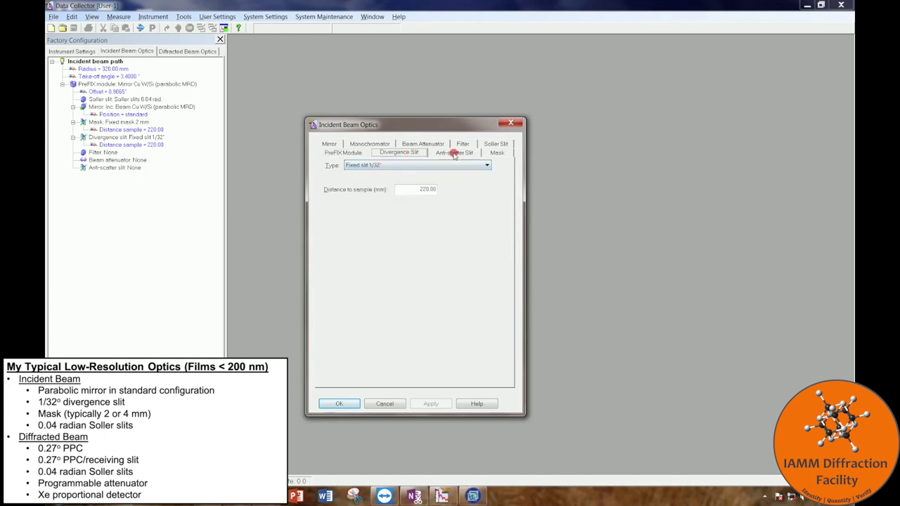
{"action": "left_click", "coordinate": [454, 154]}
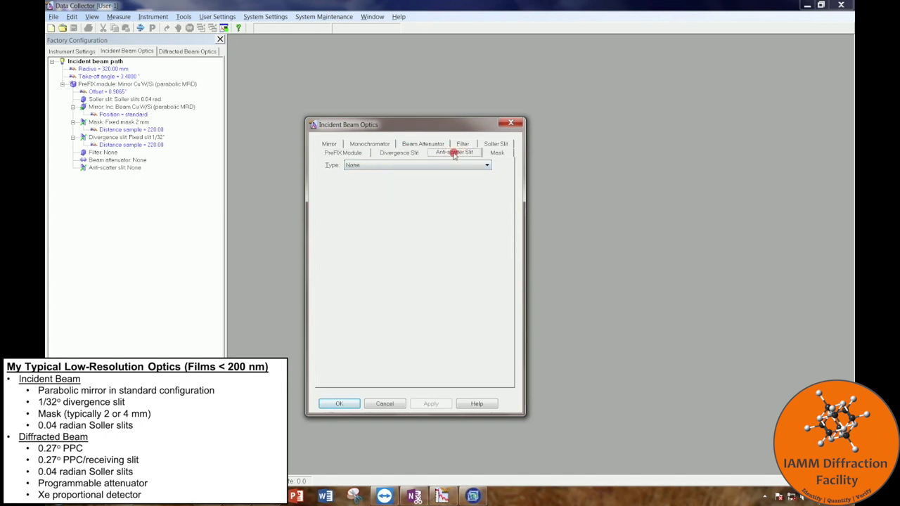
{"action": "left_click", "coordinate": [495, 154]}
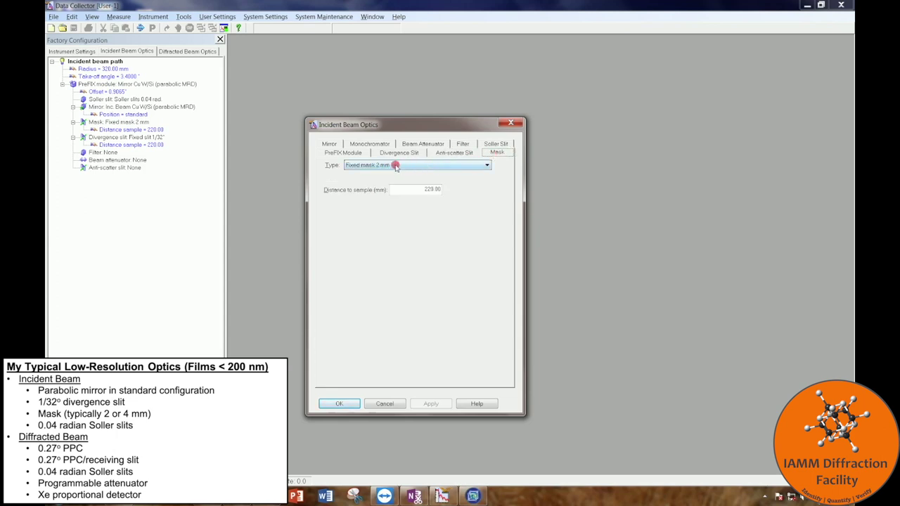
{"action": "left_click", "coordinate": [496, 144]}
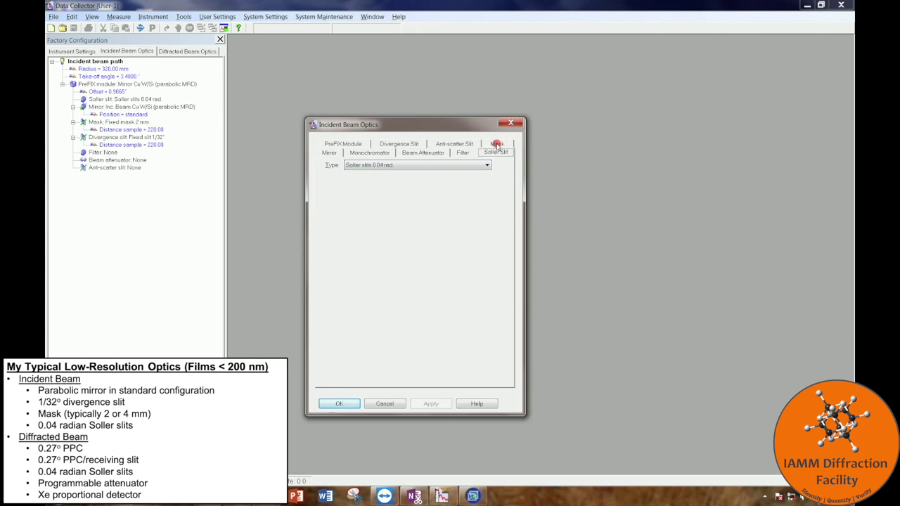
{"action": "left_click", "coordinate": [462, 154]}
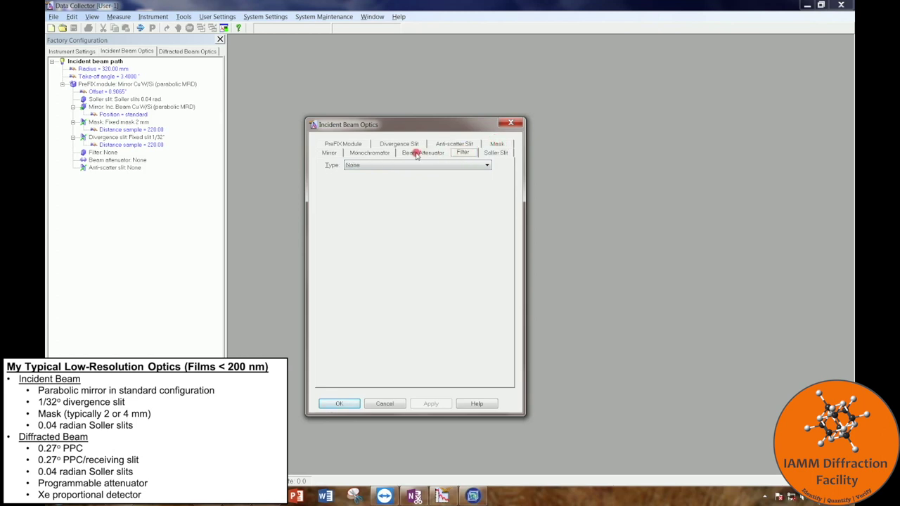
{"action": "left_click", "coordinate": [416, 154]}
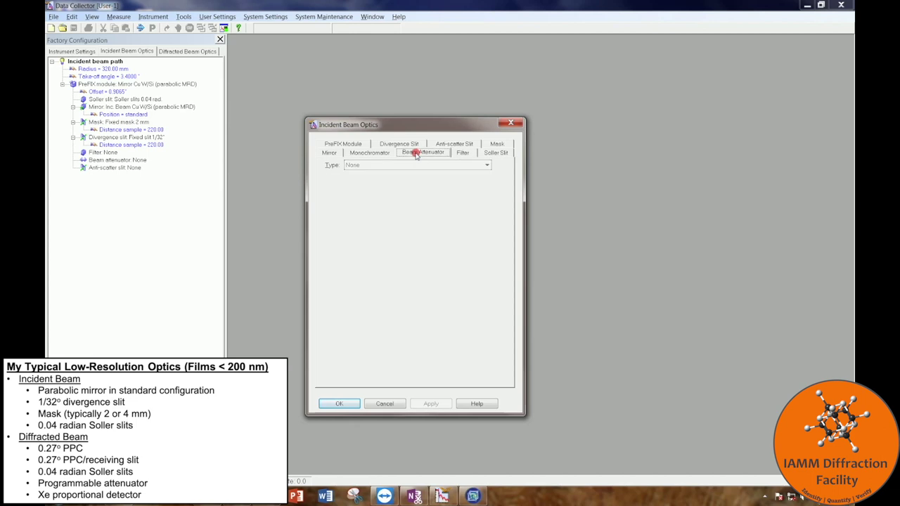
{"action": "left_click", "coordinate": [366, 154]}
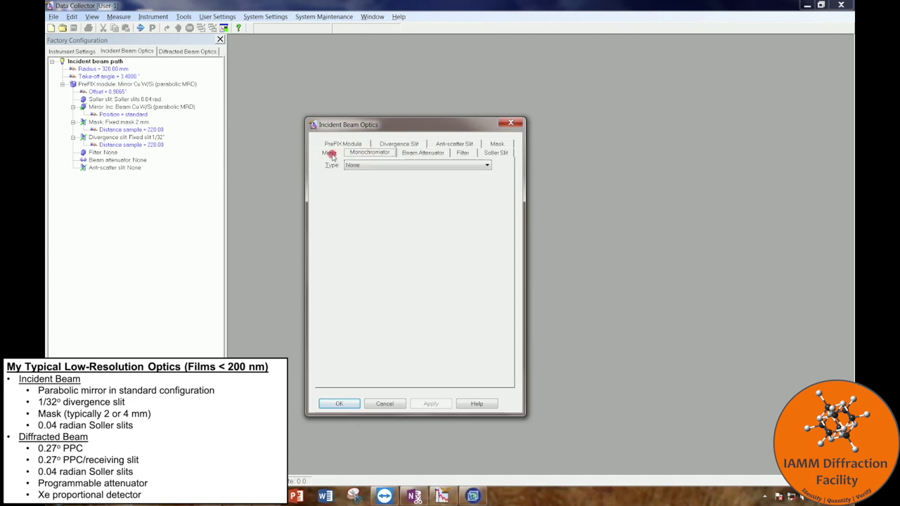
{"action": "left_click", "coordinate": [330, 154]}
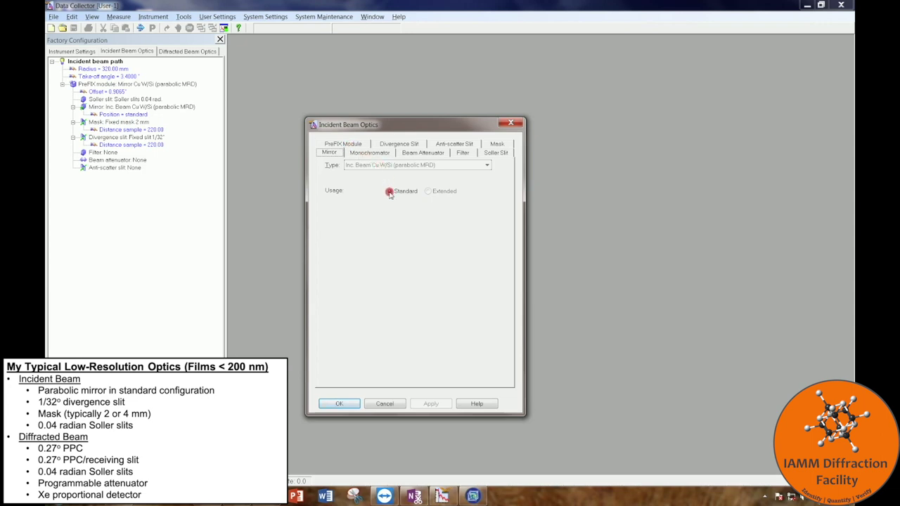
{"action": "left_click", "coordinate": [340, 404]}
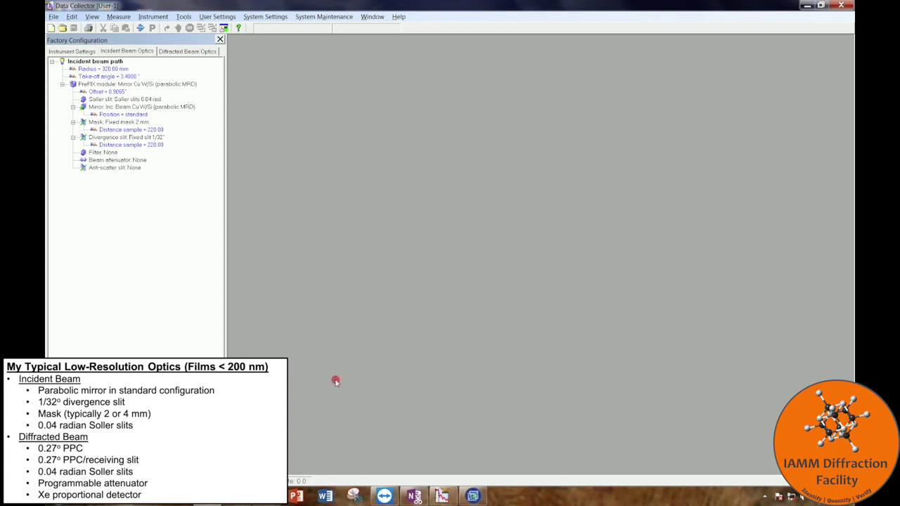
Open the Diffracted Beam Optics settings and view the slit, filter, mask and Beam Attenuator tabs.
{"action": "left_click", "coordinate": [183, 55]}
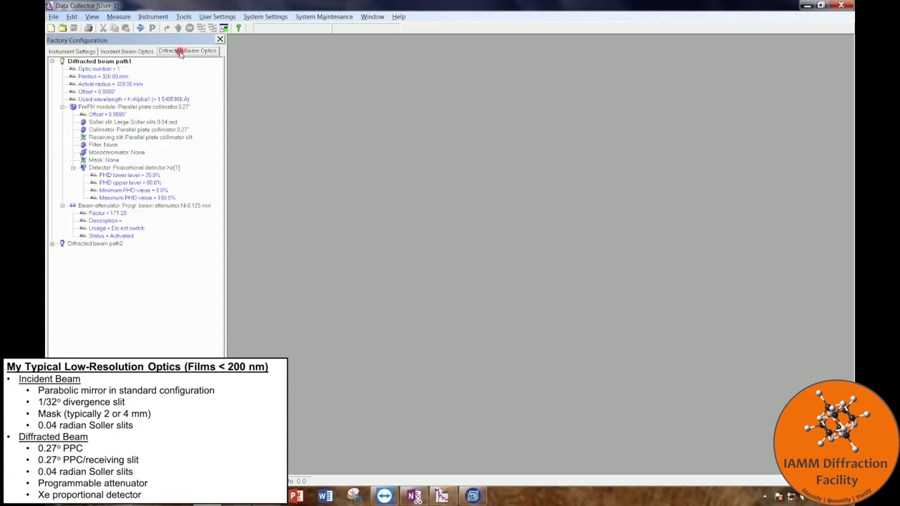
{"action": "left_click", "coordinate": [95, 76]}
{"action": "double_click", "coordinate": [96, 78]}
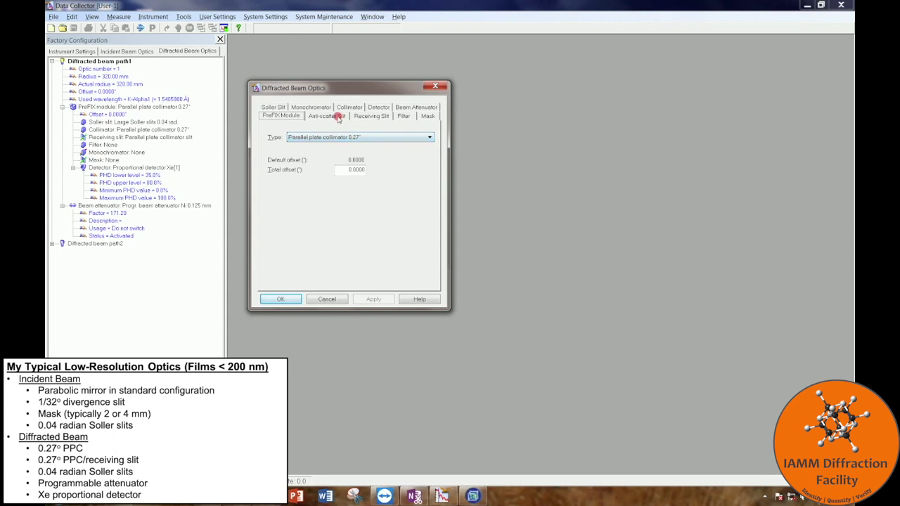
{"action": "left_click", "coordinate": [338, 117]}
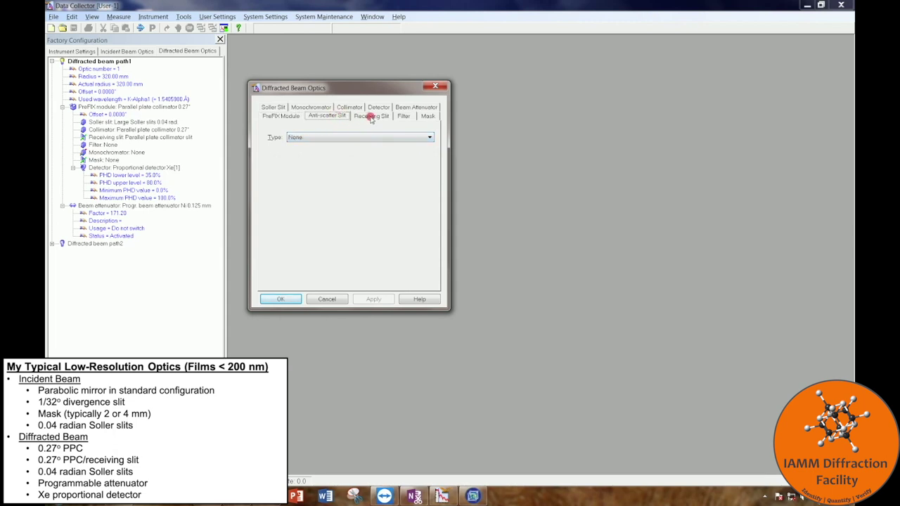
{"action": "left_click", "coordinate": [371, 117]}
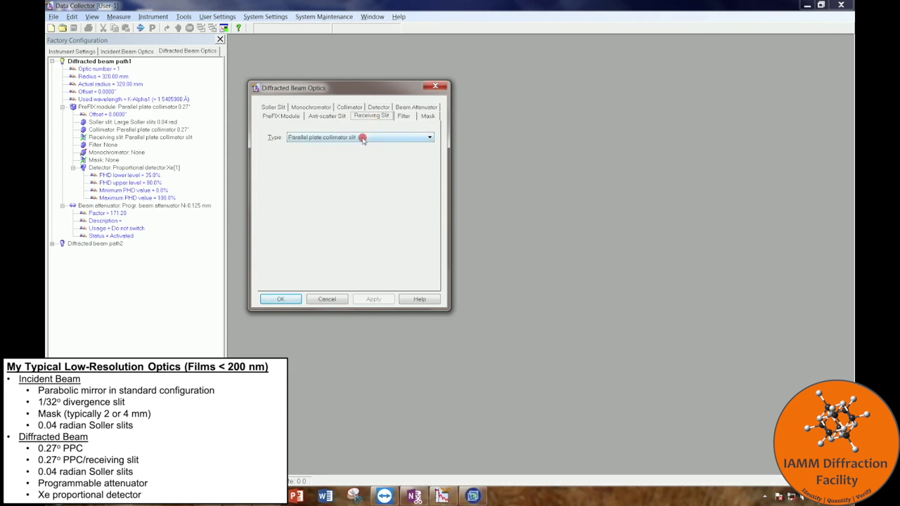
{"action": "left_click", "coordinate": [407, 117]}
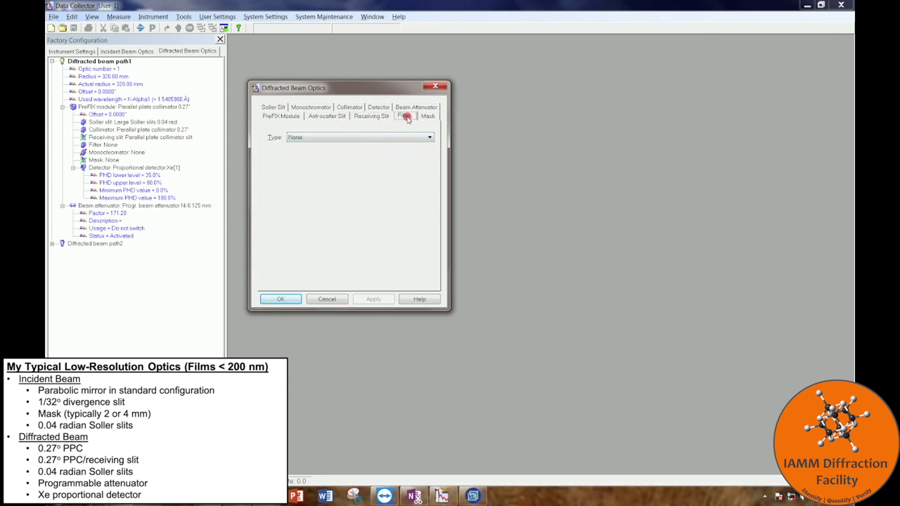
{"action": "left_click", "coordinate": [426, 117]}
{"action": "left_click", "coordinate": [425, 108]}
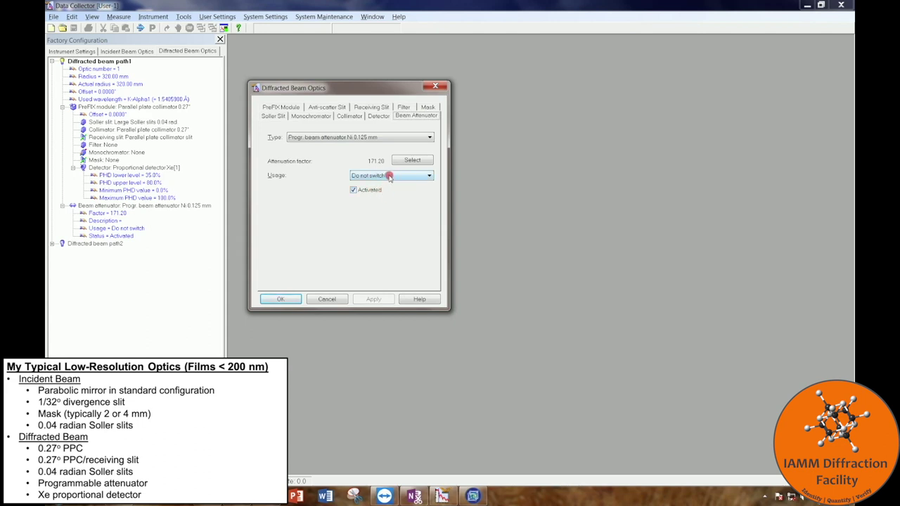
Keep the programmable Ni 0.125 mm beam attenuator and set its usage to Do not switch.
{"action": "left_click", "coordinate": [359, 138]}
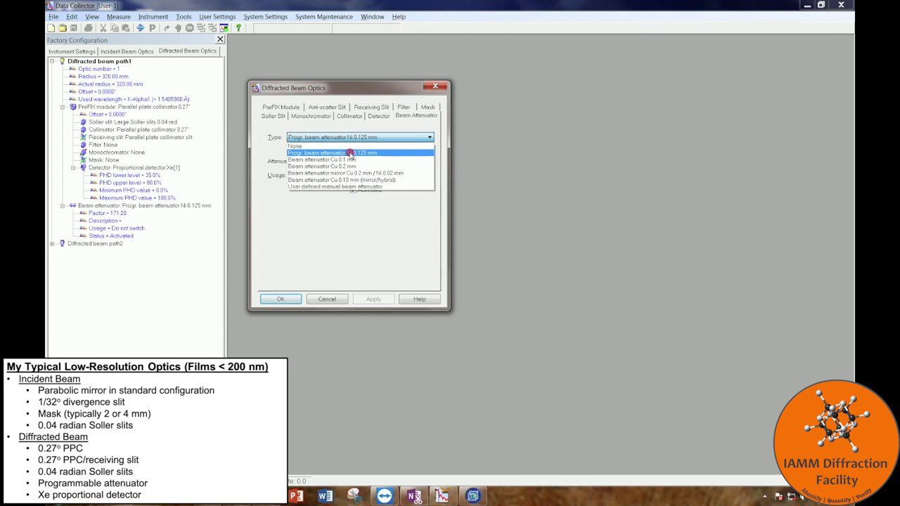
{"action": "left_click", "coordinate": [350, 153]}
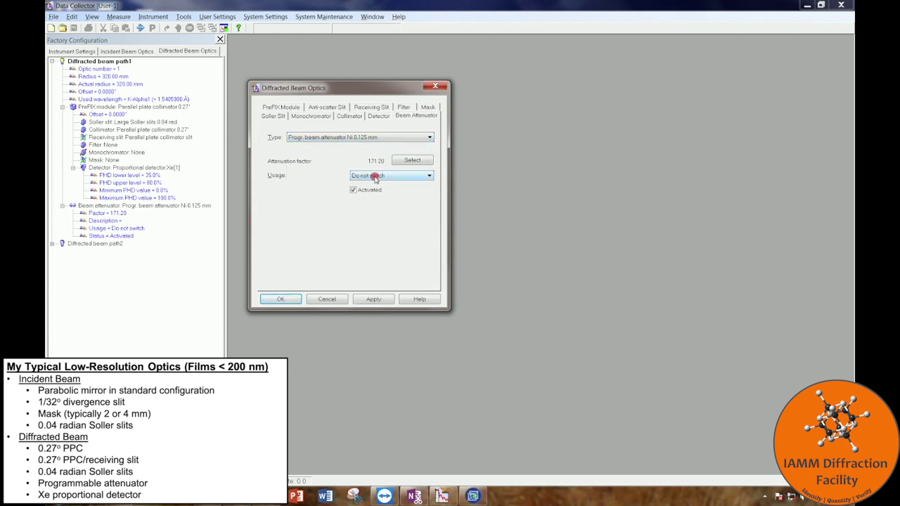
{"action": "left_click", "coordinate": [375, 176]}
{"action": "left_click", "coordinate": [384, 191]}
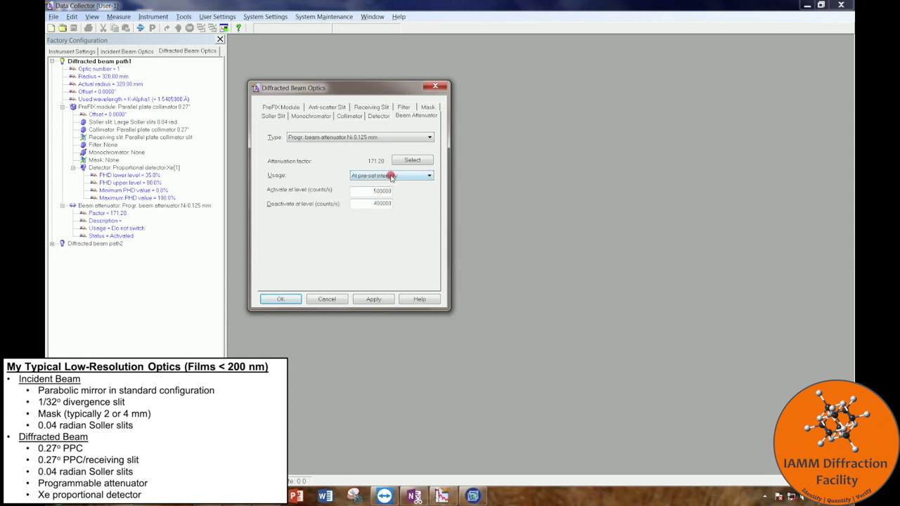
{"action": "left_click", "coordinate": [391, 176]}
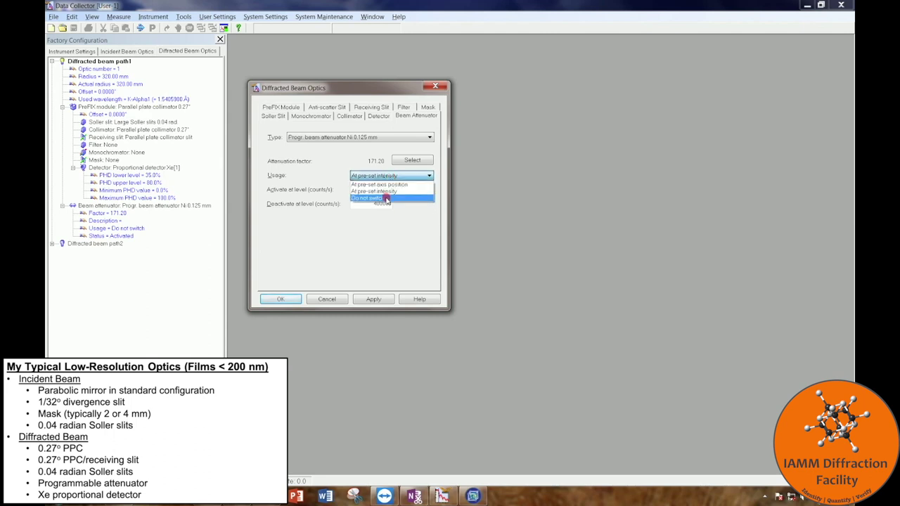
{"action": "left_click", "coordinate": [386, 199]}
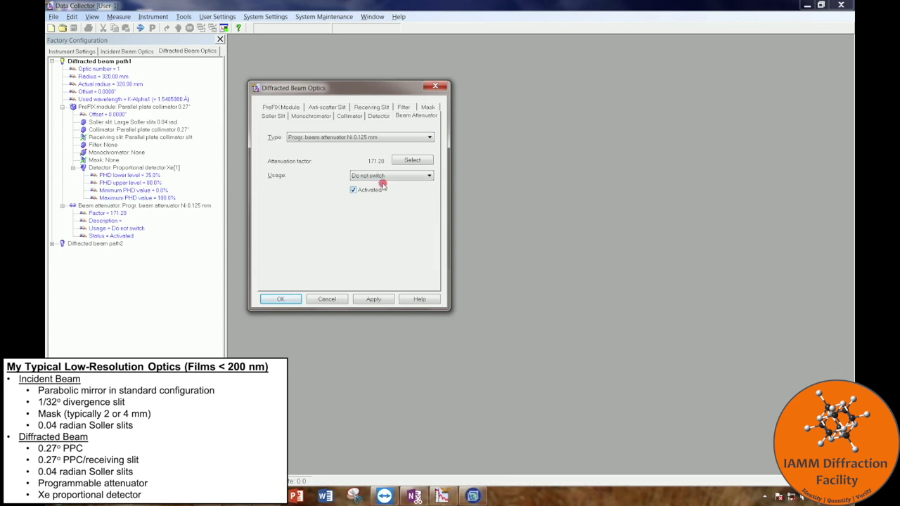
Review the Detector, Collimator, Monochromator and Soller Slit tabs, then close the dialog.
{"action": "left_click", "coordinate": [378, 116]}
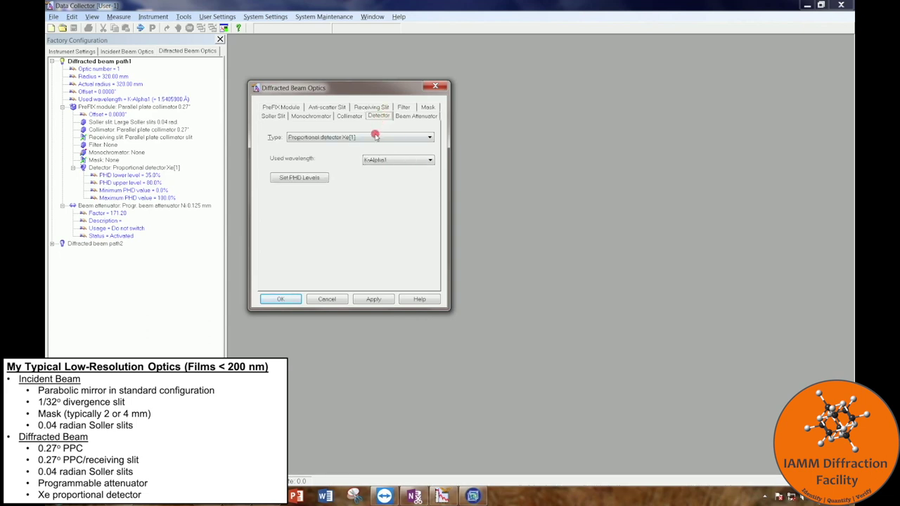
{"action": "left_click", "coordinate": [374, 137]}
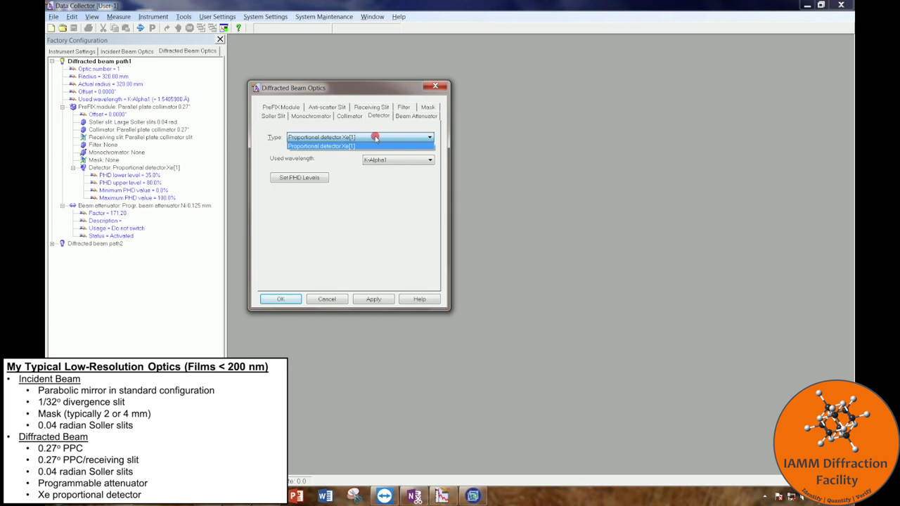
{"action": "left_click", "coordinate": [356, 117]}
{"action": "left_click", "coordinate": [356, 116]}
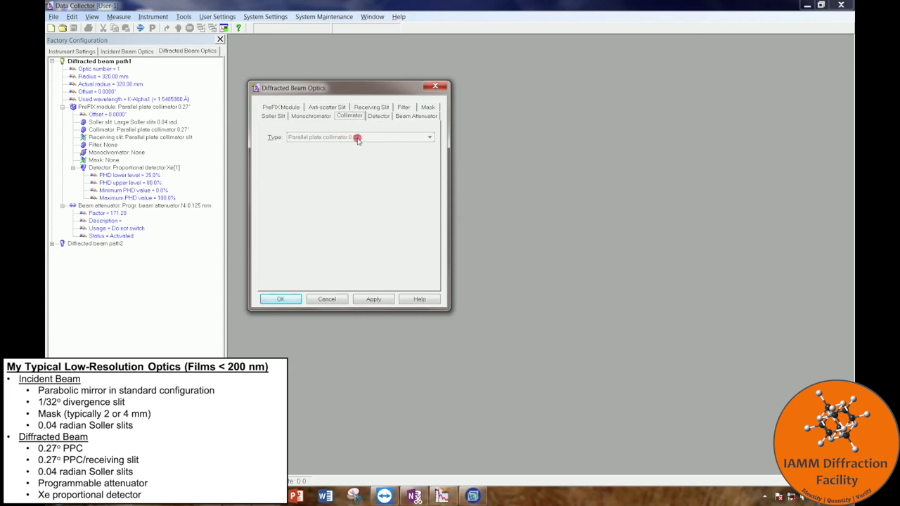
{"action": "left_click", "coordinate": [314, 118]}
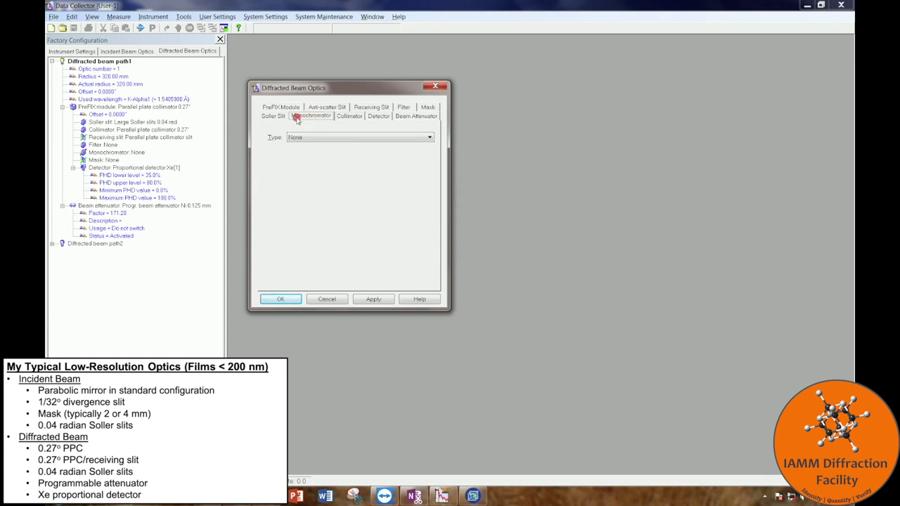
{"action": "left_click", "coordinate": [270, 116]}
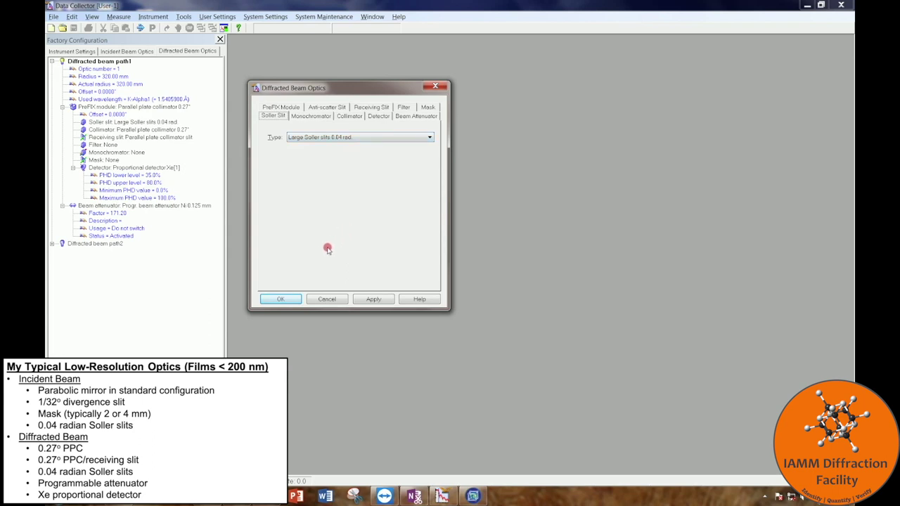
{"action": "left_click", "coordinate": [280, 299]}
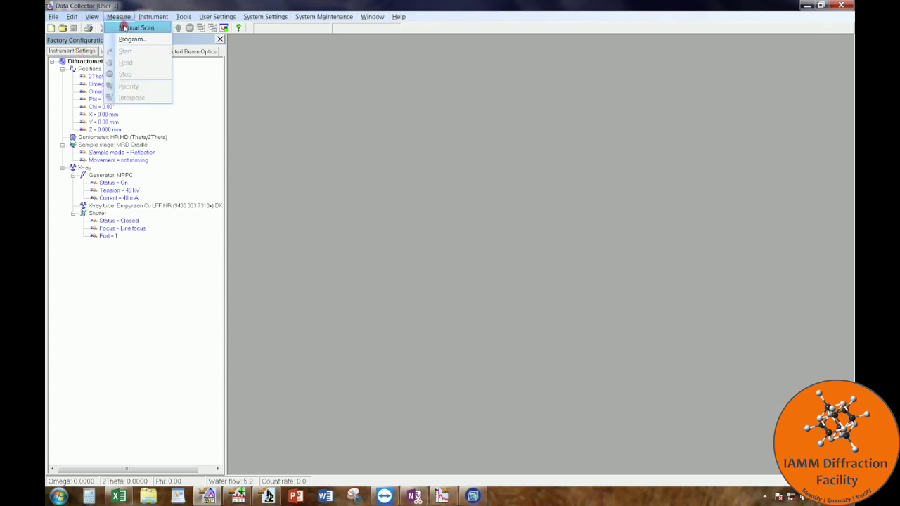
Run the stored program Auto Alignment Batch.xrdmp from Execute Program.
{"action": "left_click", "coordinate": [130, 39]}
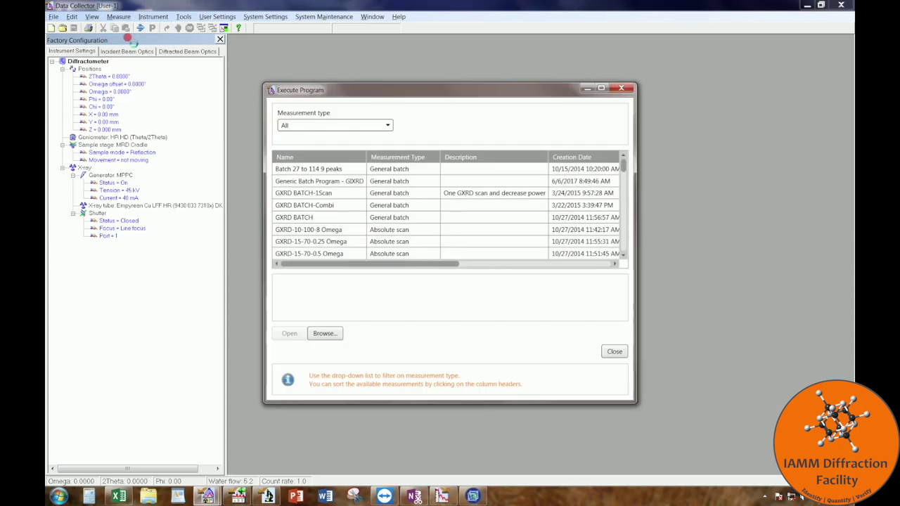
{"action": "left_click", "coordinate": [325, 334]}
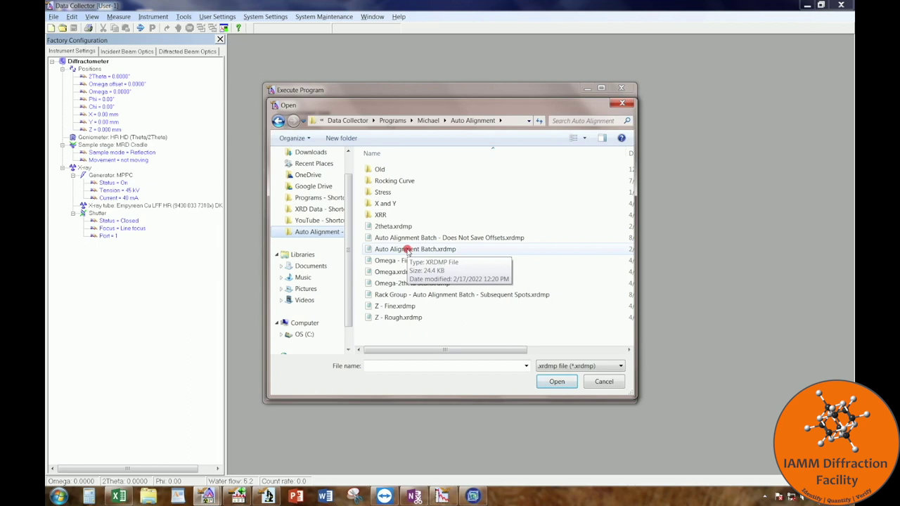
{"action": "double_click", "coordinate": [407, 250]}
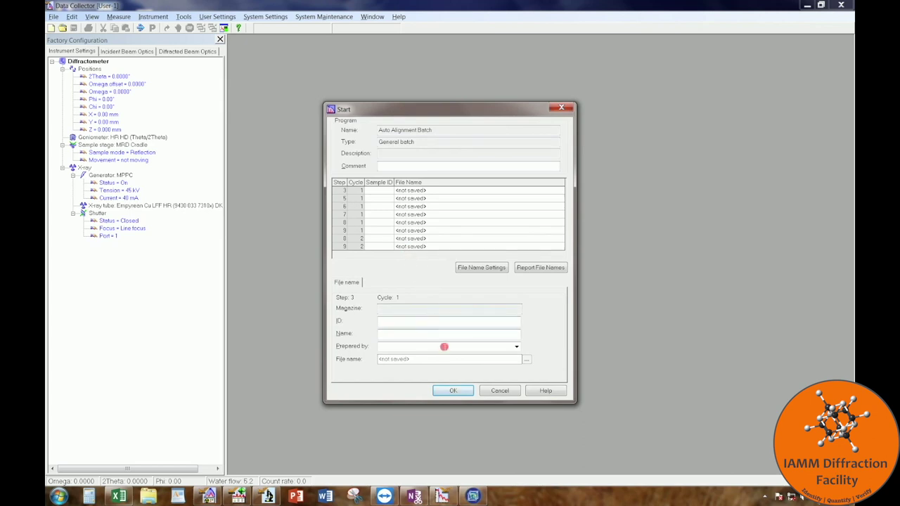
{"action": "left_click", "coordinate": [453, 392]}
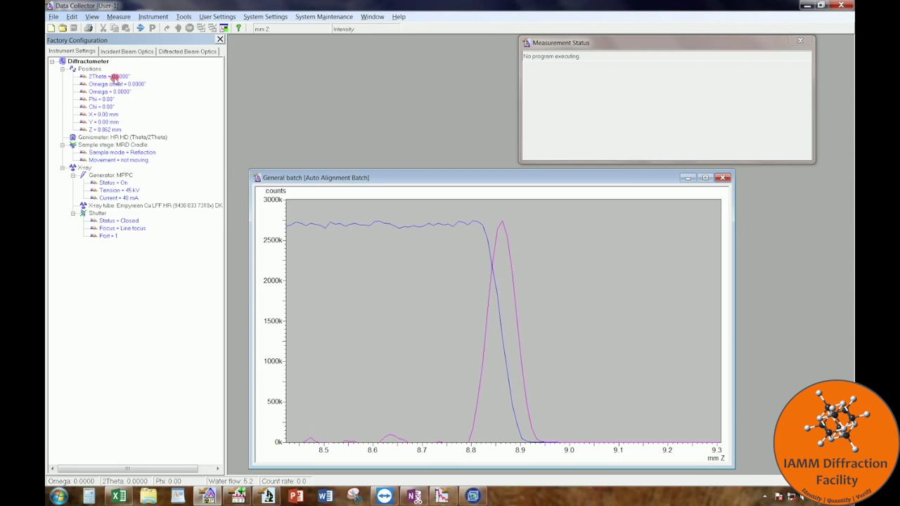
Move the goniometer to 2Theta 1.2° and Omega 0.6° with an omega offset of 0.
{"action": "double_click", "coordinate": [114, 78]}
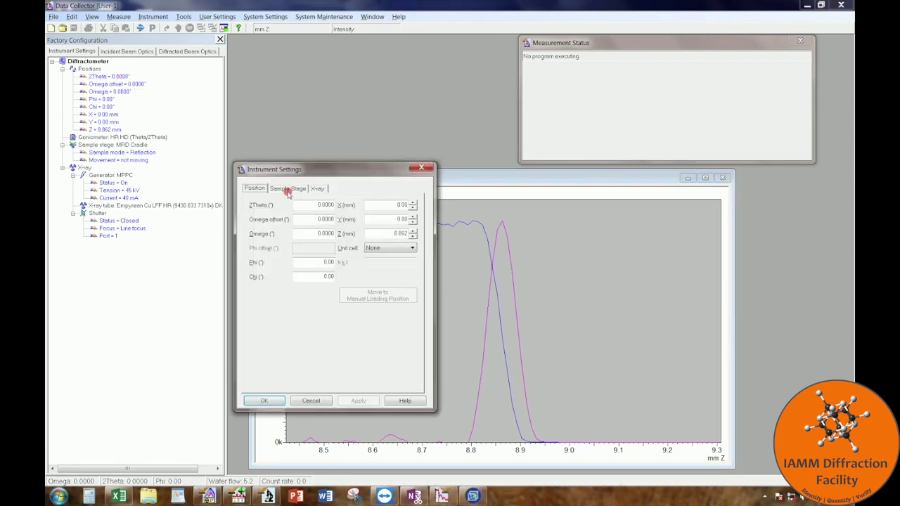
{"action": "left_click", "coordinate": [321, 205]}
{"action": "type", "text": "1.2"}
{"action": "key", "text": "Tab"}
{"action": "type", "text": "0"}
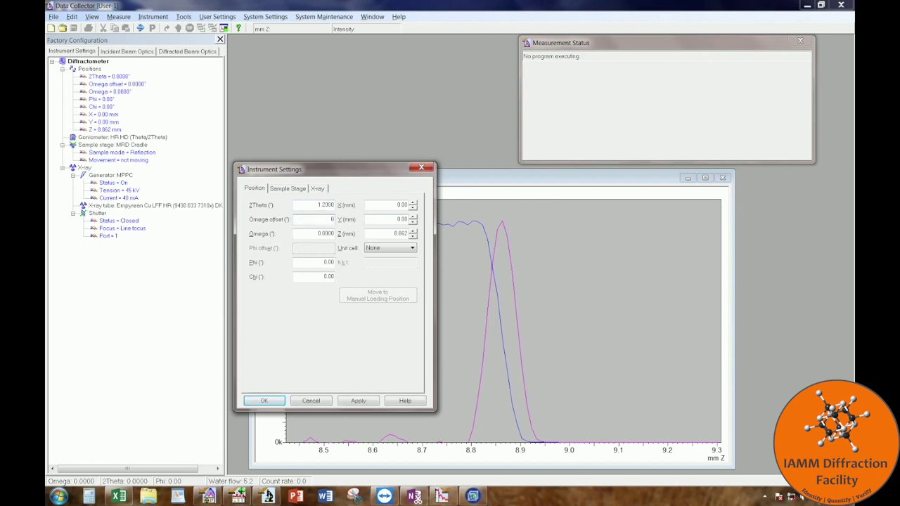
{"action": "key", "text": "Tab"}
{"action": "type", "text": "0.6"}
{"action": "left_click", "coordinate": [275, 400]}
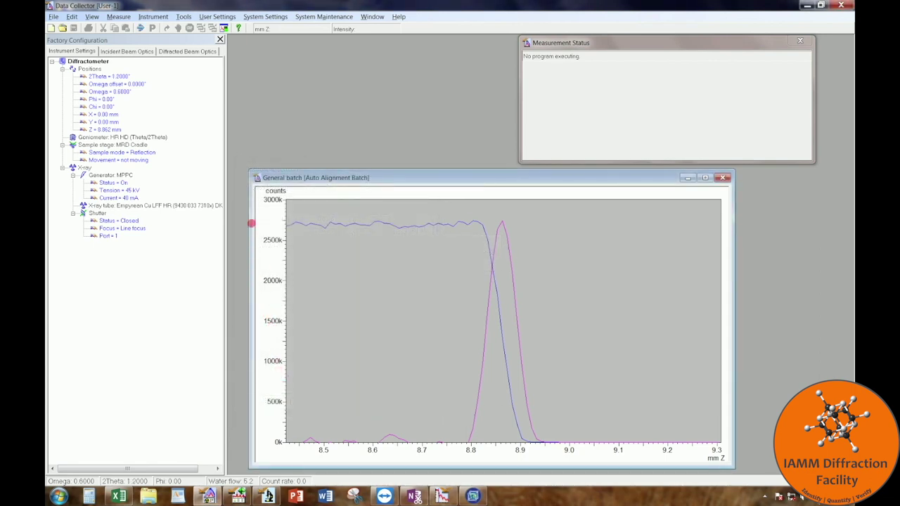
{"action": "left_click", "coordinate": [184, 52]}
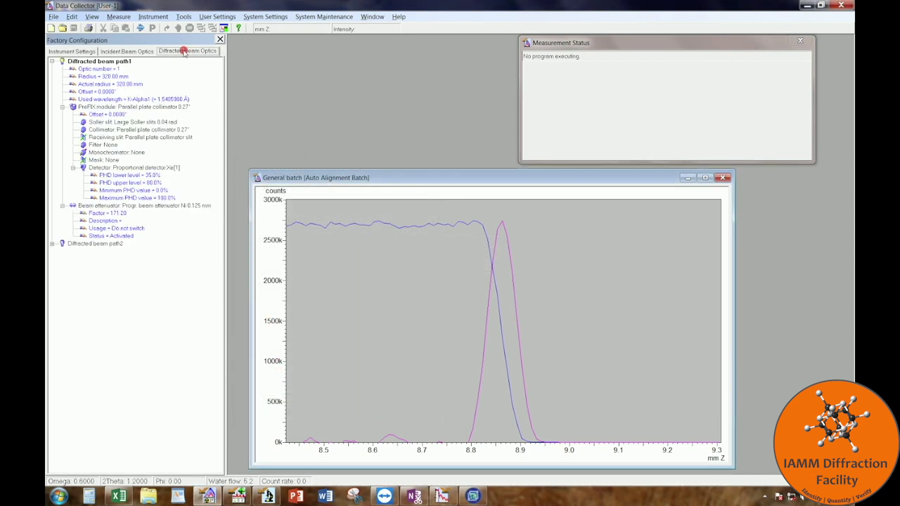
Set the beam attenuator to switch at pre-set intensity: activate 800000 cps, deactivate 500000 cps.
{"action": "double_click", "coordinate": [109, 222]}
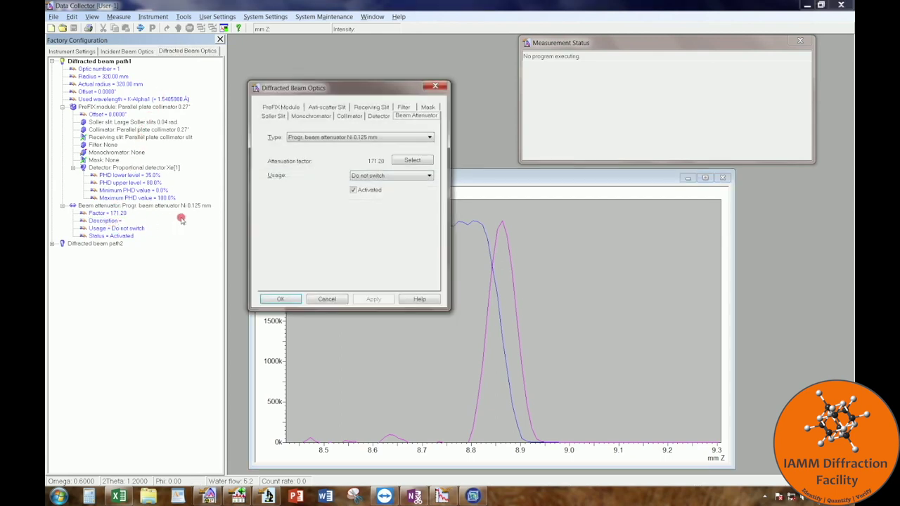
{"action": "left_click", "coordinate": [367, 177]}
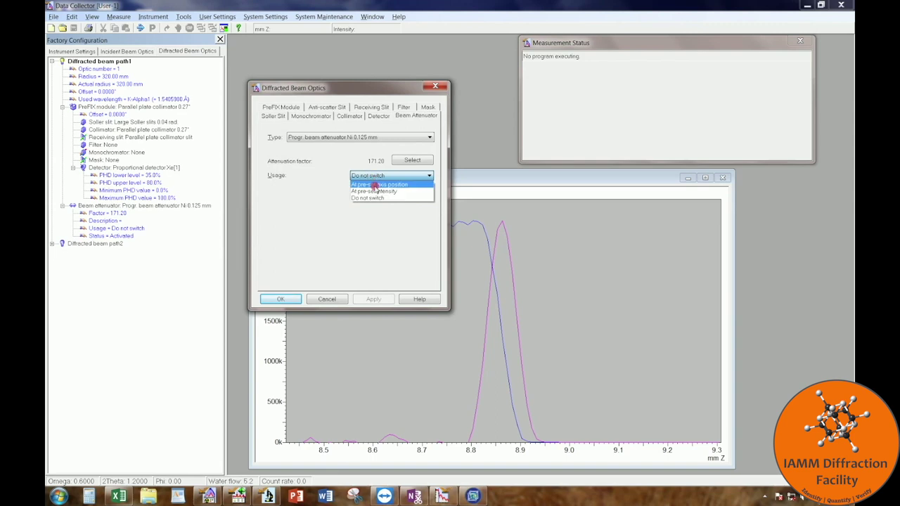
{"action": "left_click", "coordinate": [376, 190]}
{"action": "left_click", "coordinate": [376, 190]}
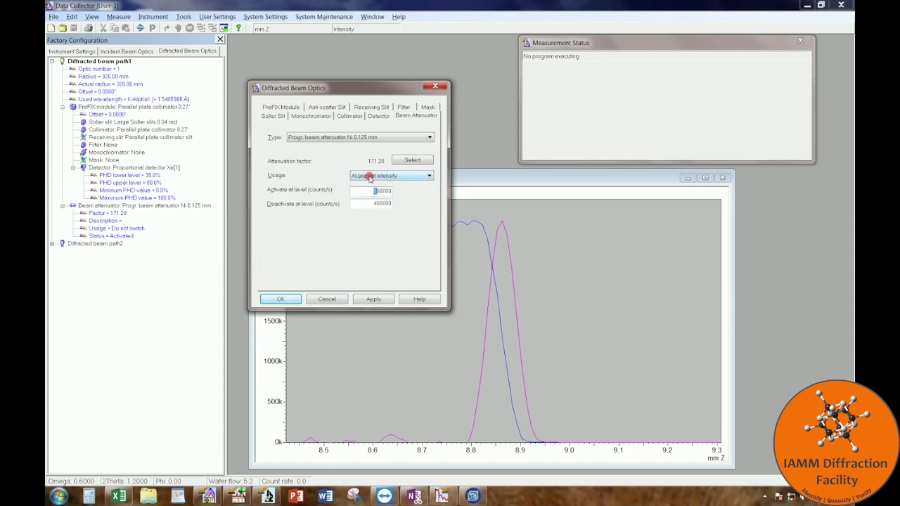
{"action": "left_click", "coordinate": [365, 202]}
{"action": "left_click", "coordinate": [384, 201]}
{"action": "left_click", "coordinate": [381, 191]}
{"action": "left_click", "coordinate": [373, 206]}
{"action": "left_click", "coordinate": [371, 198]}
{"action": "left_click", "coordinate": [373, 197]}
{"action": "left_click", "coordinate": [284, 299]}
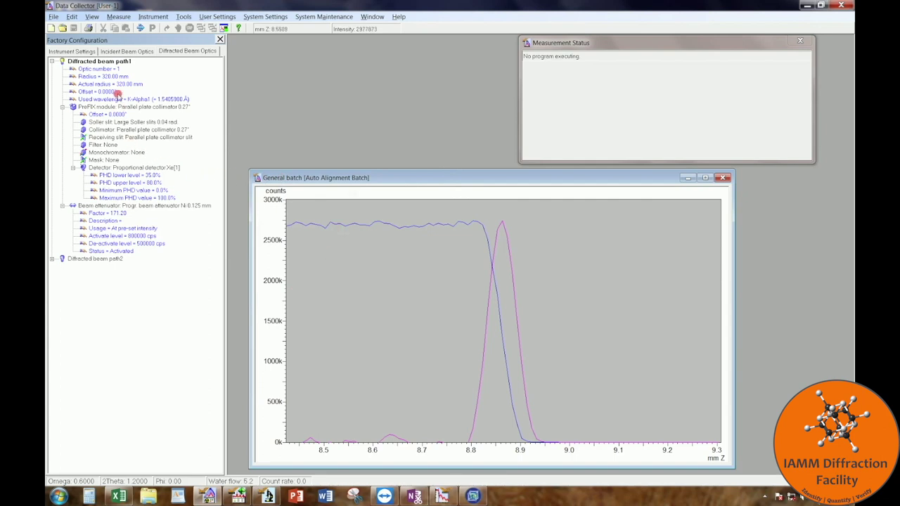
Open Manual Scan setup and choose the Omega-2Theta scan axis.
{"action": "left_click", "coordinate": [70, 50]}
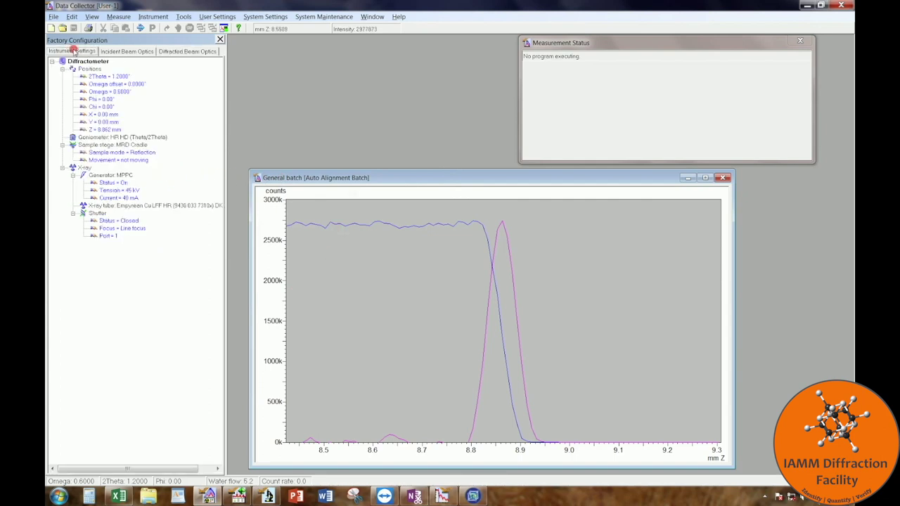
{"action": "left_click", "coordinate": [124, 19]}
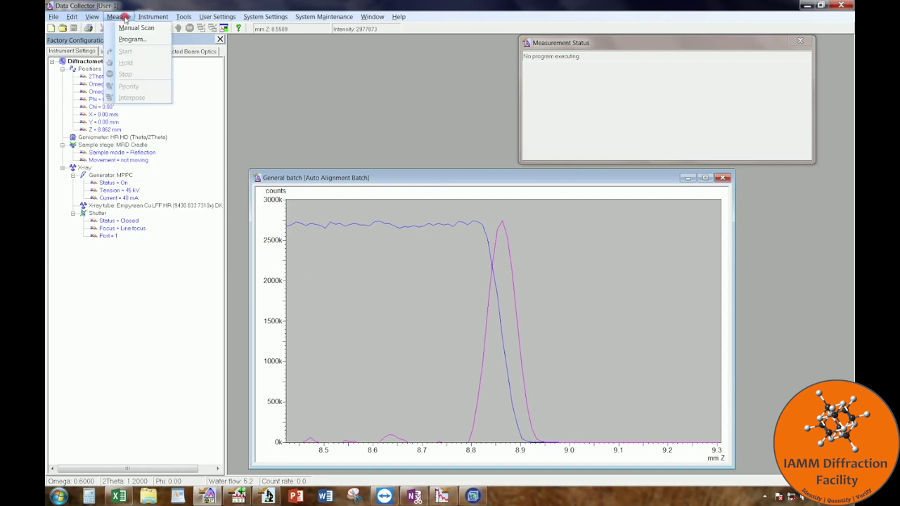
{"action": "left_click", "coordinate": [132, 28]}
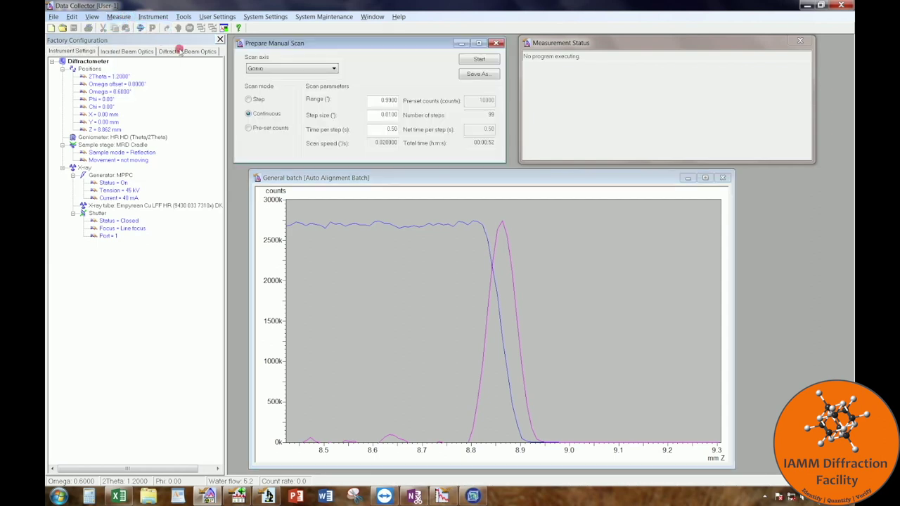
{"action": "left_click", "coordinate": [287, 68]}
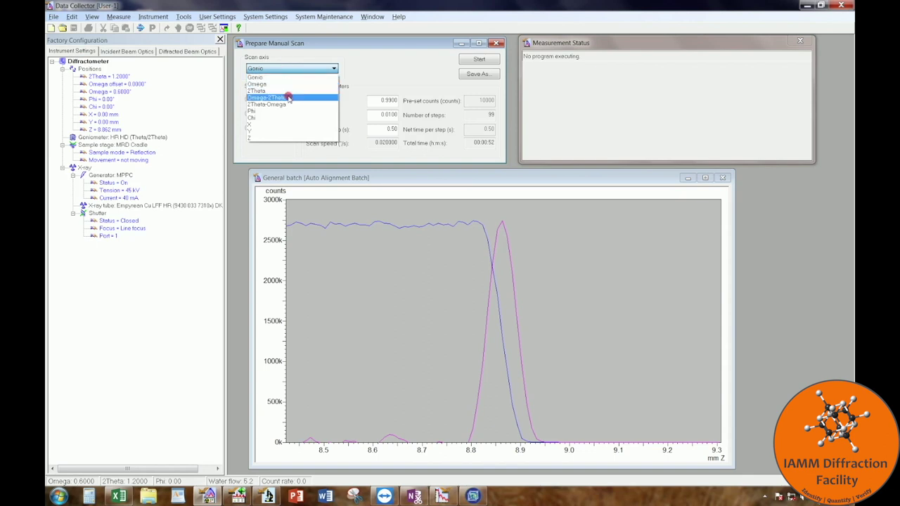
{"action": "left_click", "coordinate": [288, 97]}
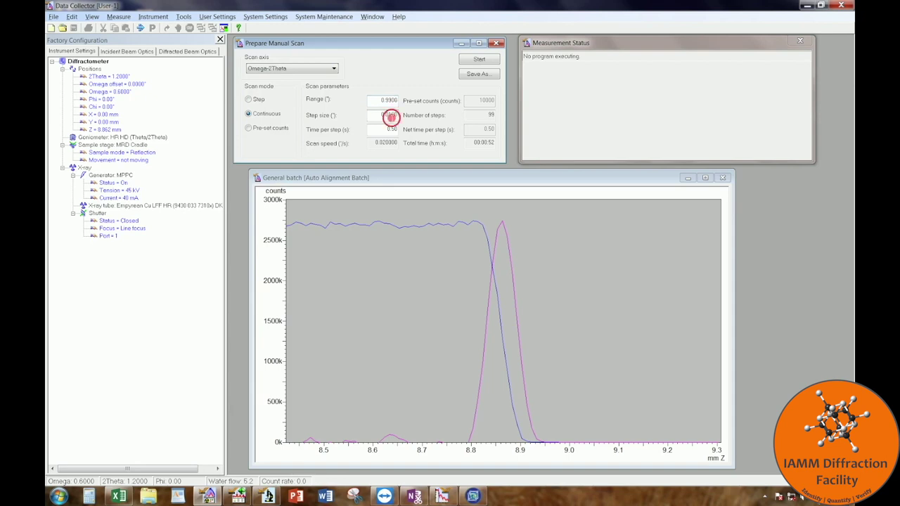
Set the scan step size to 0.005° and the time per step to 0.2 s.
{"action": "left_click_drag", "start_coordinate": [388, 117], "coordinate": [398, 116]}
{"action": "type", "text": "05"}
{"action": "left_click", "coordinate": [394, 102]}
{"action": "left_click", "coordinate": [395, 132]}
{"action": "left_click_drag", "start_coordinate": [394, 132], "coordinate": [401, 81]}
{"action": "type", "text": "2"}
{"action": "left_click", "coordinate": [388, 101]}
Start the Omega-2Theta scan and switch the plot's counts axis to a logarithmic scale.
{"action": "left_click", "coordinate": [482, 61]}
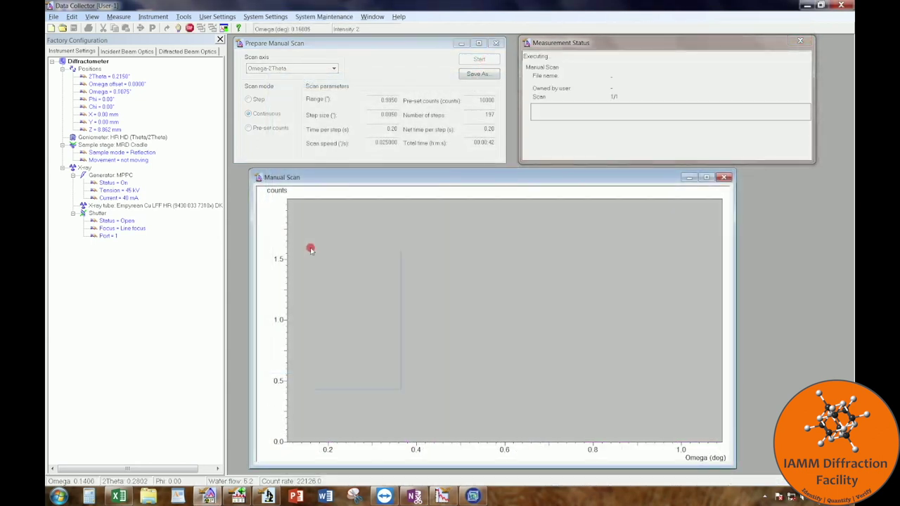
{"action": "right_click", "coordinate": [311, 248]}
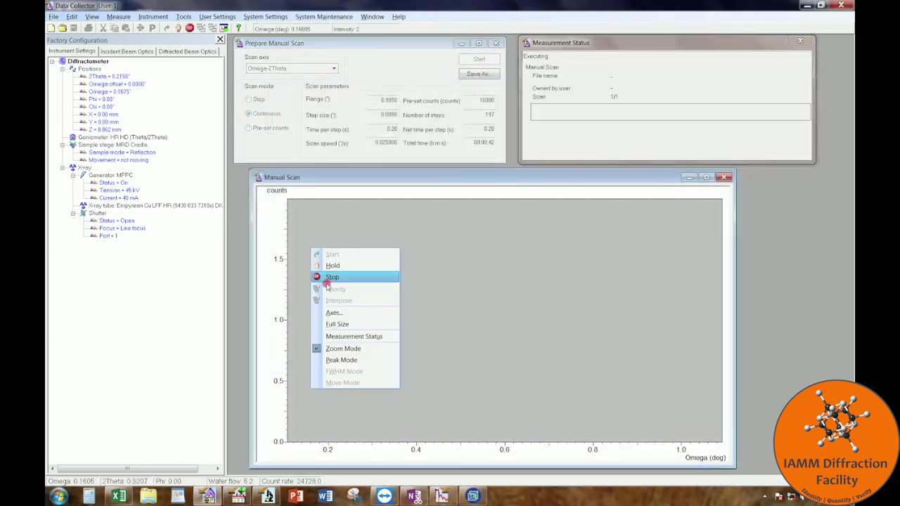
{"action": "left_click", "coordinate": [350, 313]}
{"action": "left_click", "coordinate": [139, 283]}
{"action": "left_click", "coordinate": [132, 305]}
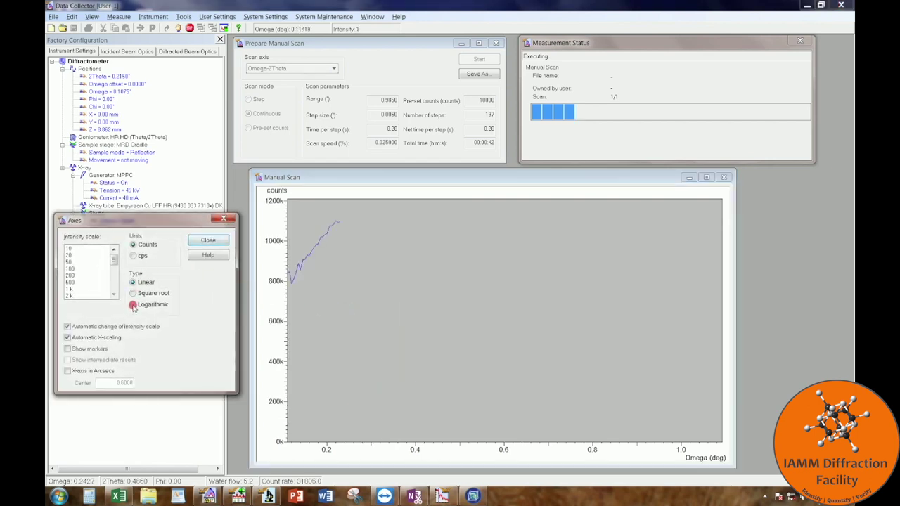
{"action": "left_click", "coordinate": [205, 239]}
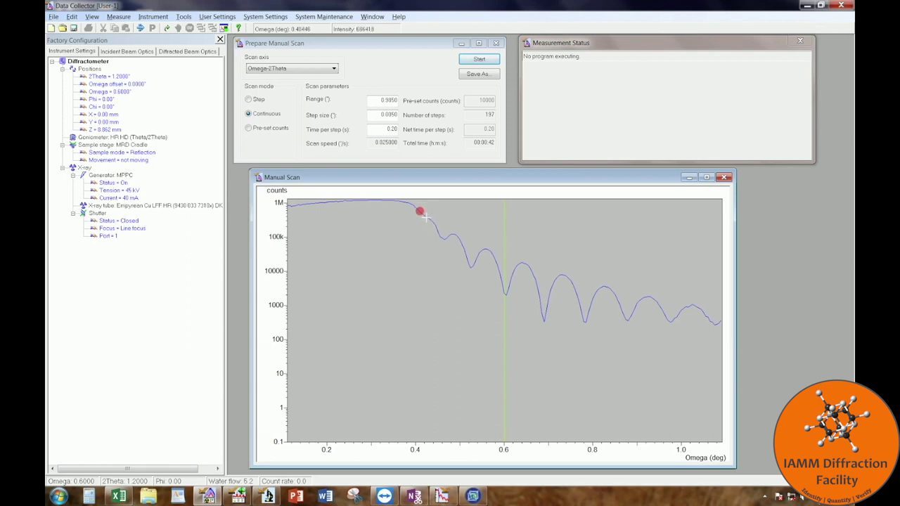
{"action": "right_click", "coordinate": [483, 231]}
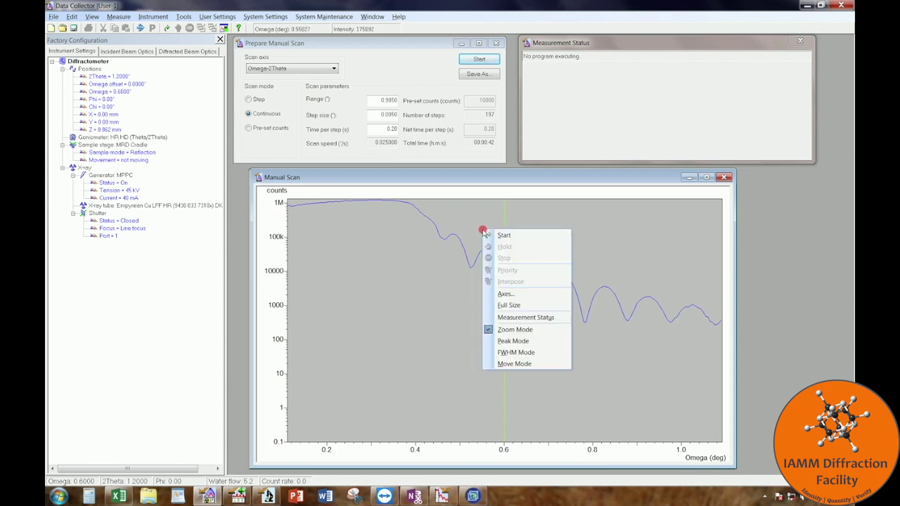
In the plot's Move Mode, drag the goniometer to Omega 0.4369° (2Theta 0.8738°).
{"action": "left_click", "coordinate": [518, 364]}
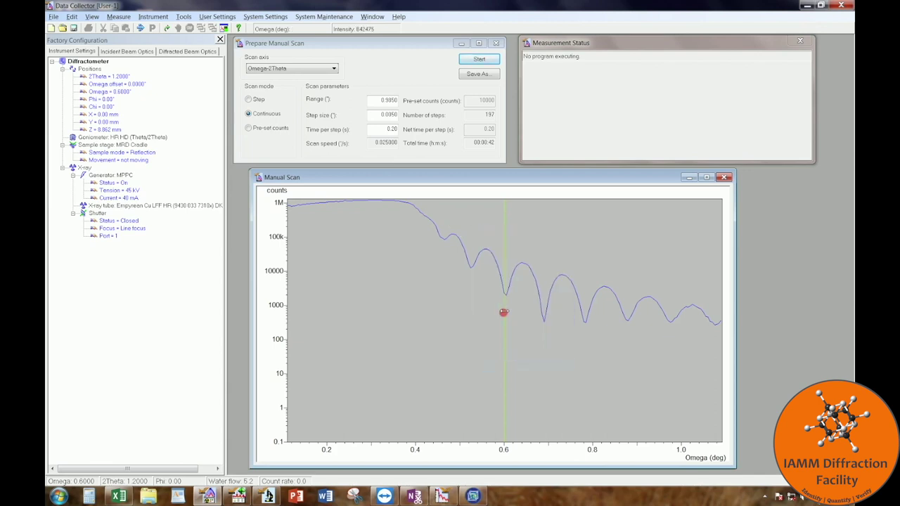
{"action": "left_click_drag", "start_coordinate": [506, 249], "coordinate": [434, 243]}
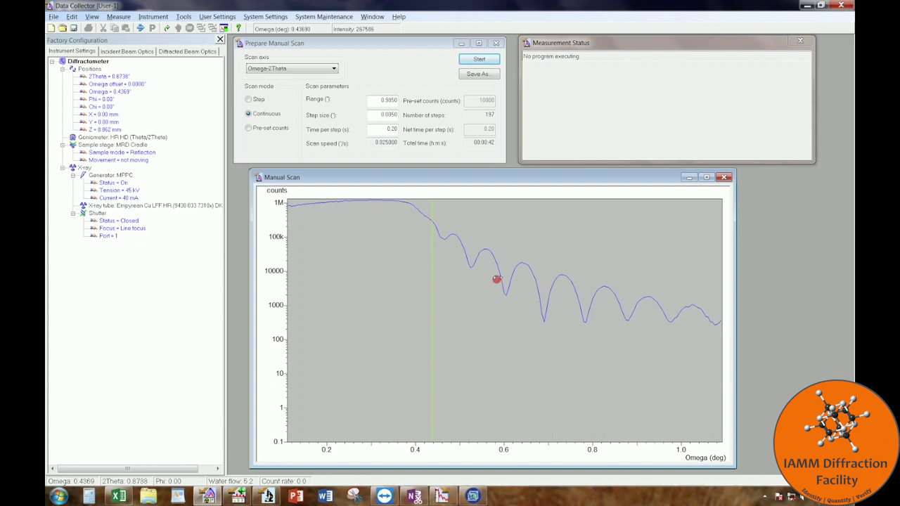
{"action": "left_click", "coordinate": [291, 69]}
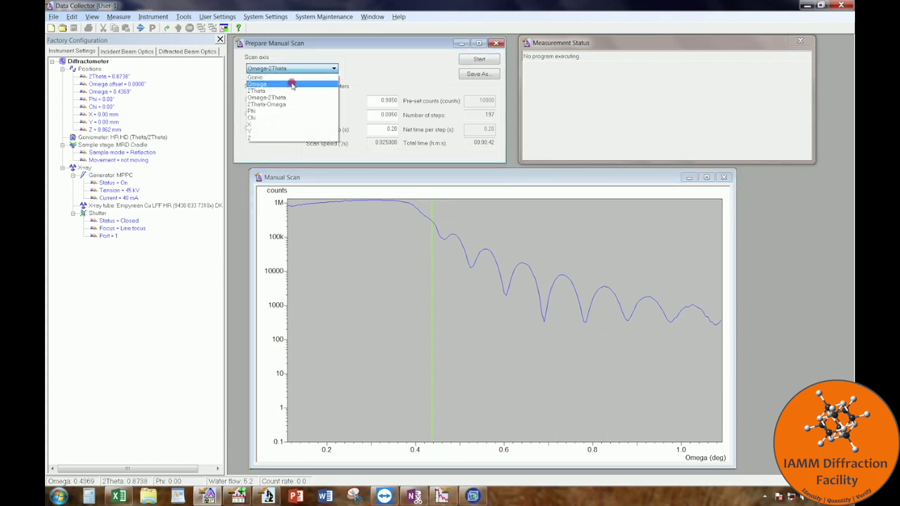
Configure an Omega scan with range 0.25°, step size 0.0025° and 0.1 s per step.
{"action": "left_click", "coordinate": [292, 85]}
{"action": "left_click_drag", "start_coordinate": [371, 101], "coordinate": [443, 103]}
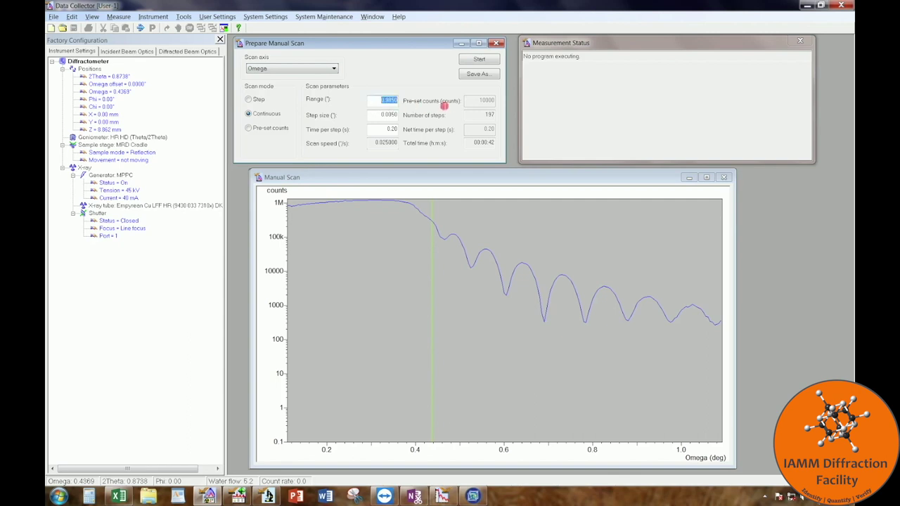
{"action": "type", "text": "0.25"}
{"action": "key", "text": "Tab"}
{"action": "type", "text": "0.0025"}
{"action": "key", "text": "Tab"}
{"action": "type", "text": "0.1"}
{"action": "key", "text": "Tab"}
{"action": "left_click", "coordinate": [184, 52]}
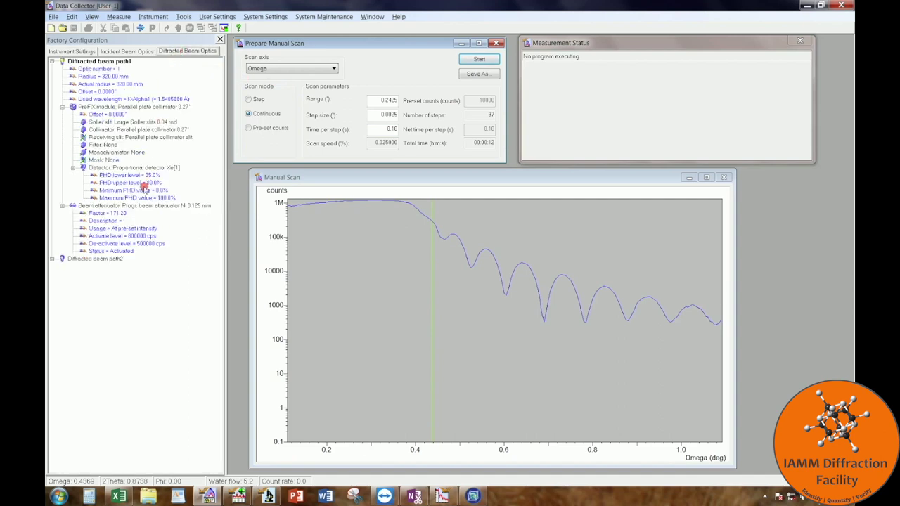
Set the Ni 0.125 mm beam attenuator to Do not switch, keeping it activated.
{"action": "left_click", "coordinate": [123, 236]}
{"action": "double_click", "coordinate": [124, 240]}
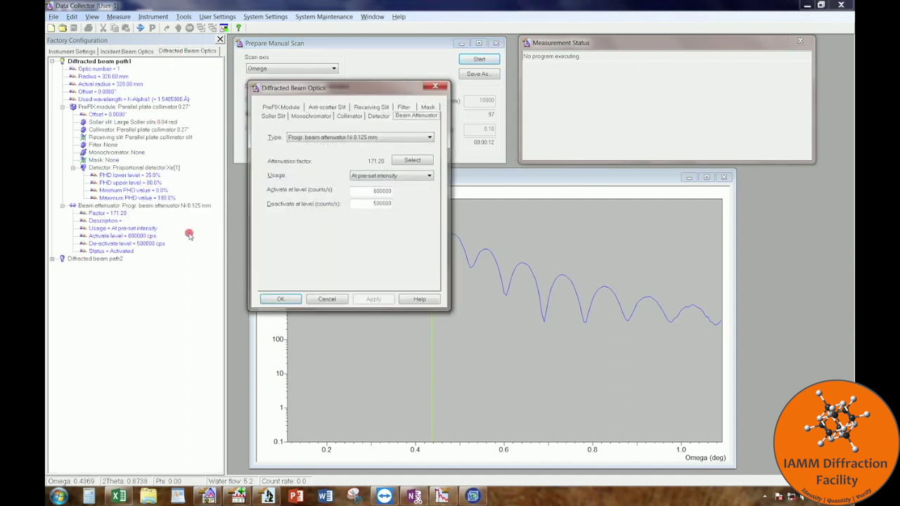
{"action": "left_click", "coordinate": [367, 176]}
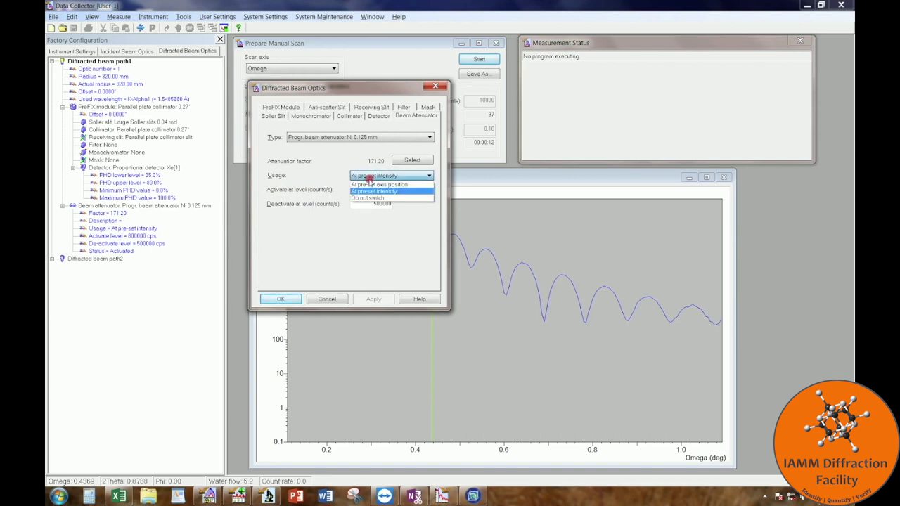
{"action": "left_click", "coordinate": [372, 199]}
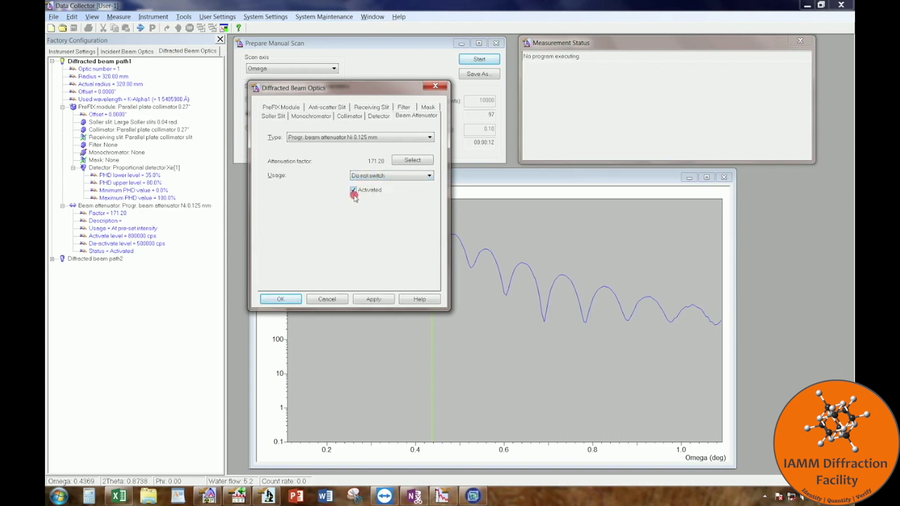
{"action": "left_click", "coordinate": [282, 300]}
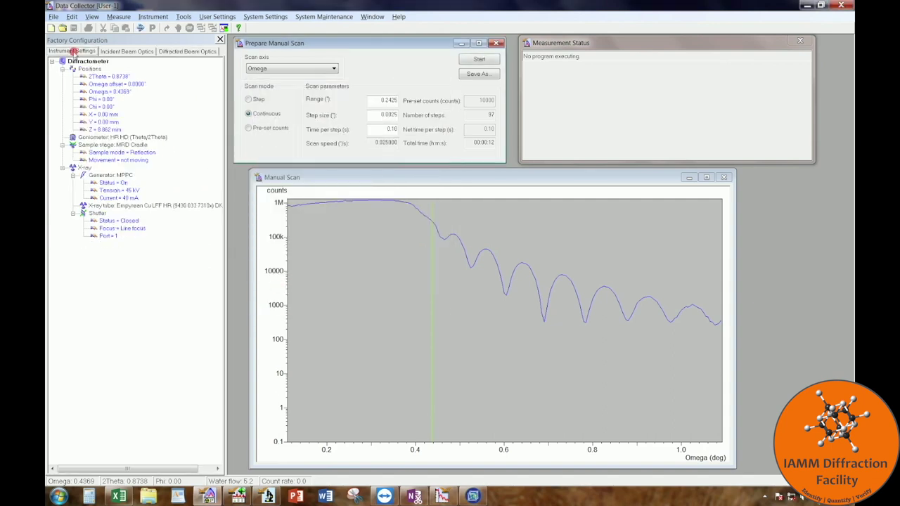
Run the omega scan and show its plot intensity on a linear axis.
{"action": "left_click", "coordinate": [479, 60]}
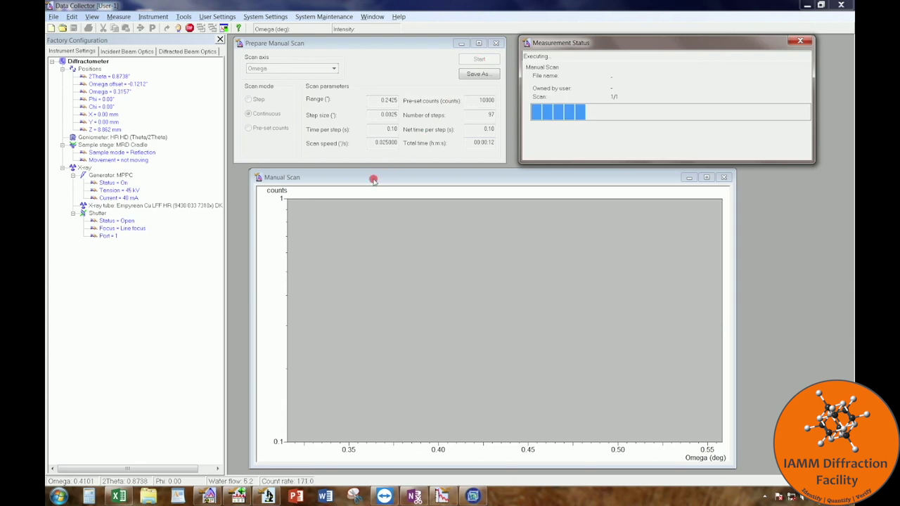
{"action": "right_click", "coordinate": [327, 231]}
{"action": "left_click", "coordinate": [350, 293]}
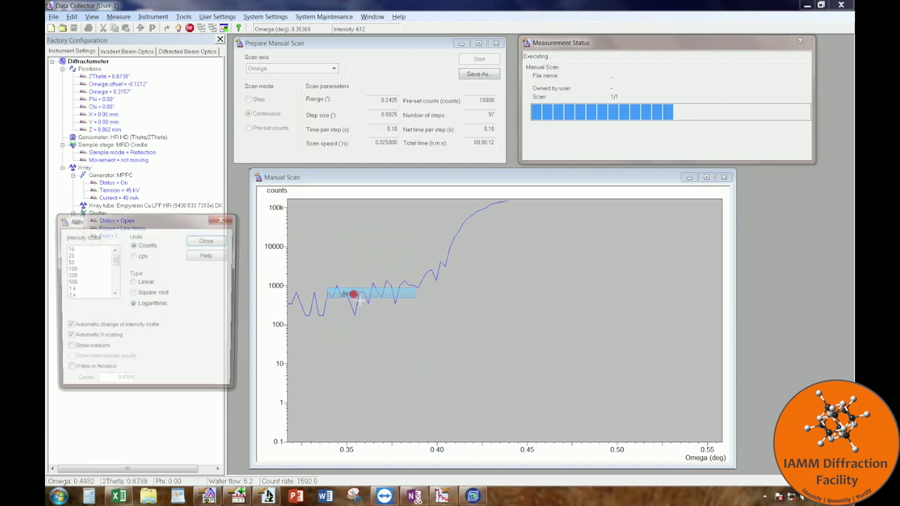
{"action": "left_click", "coordinate": [133, 282]}
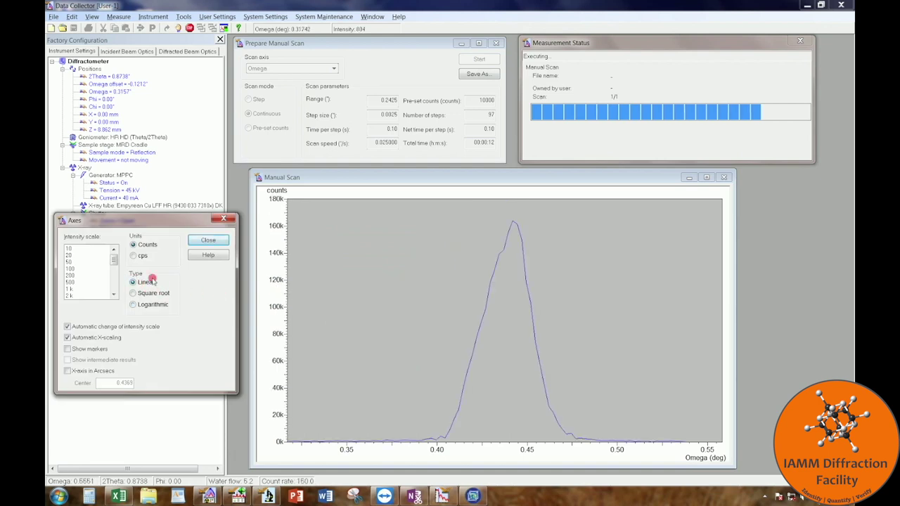
{"action": "left_click", "coordinate": [209, 240]}
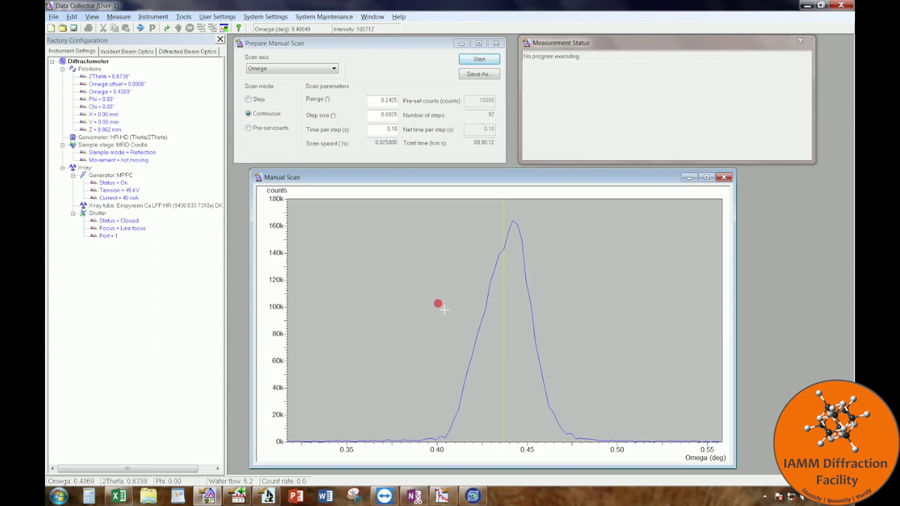
Fit the omega peak and move omega to the peak at 0.4410°.
{"action": "right_click", "coordinate": [437, 304]}
{"action": "left_click", "coordinate": [477, 416]}
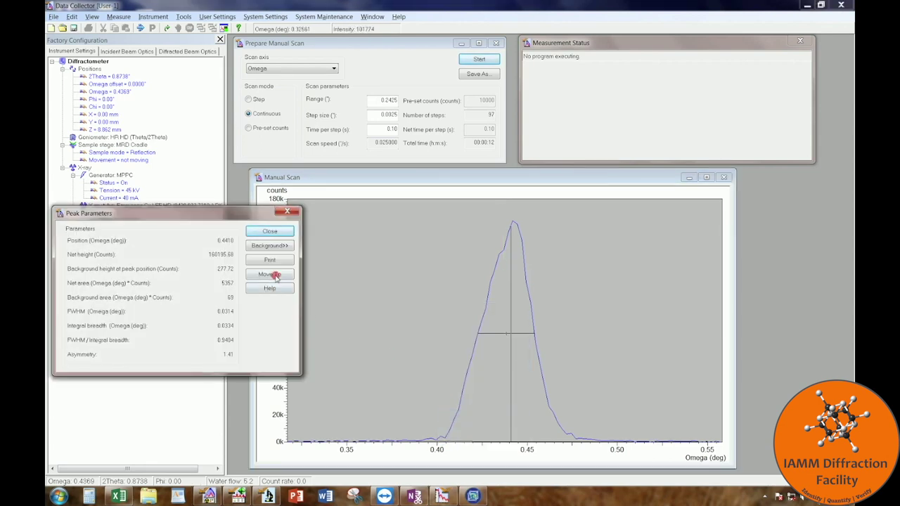
{"action": "left_click", "coordinate": [274, 275]}
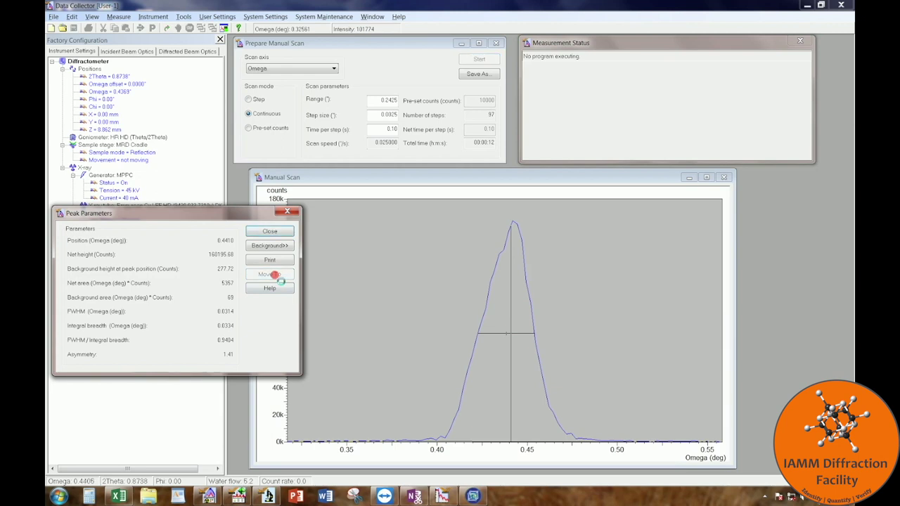
{"action": "left_click", "coordinate": [270, 233]}
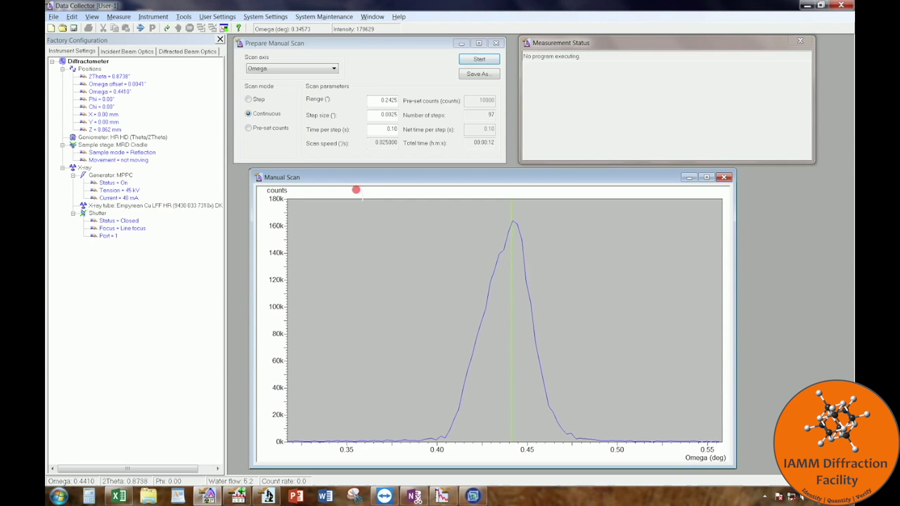
Run a chi scan with range 5 and 0.05° step size.
{"action": "left_click", "coordinate": [296, 71]}
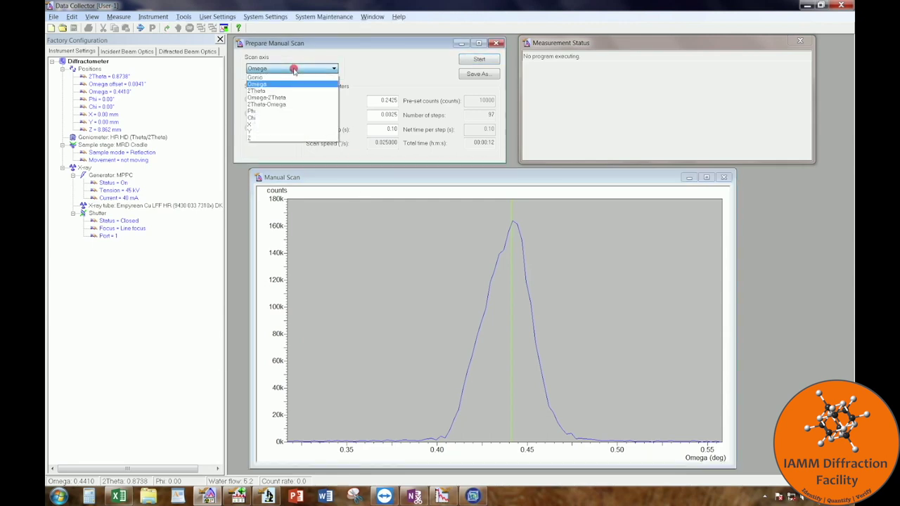
{"action": "left_click", "coordinate": [292, 118]}
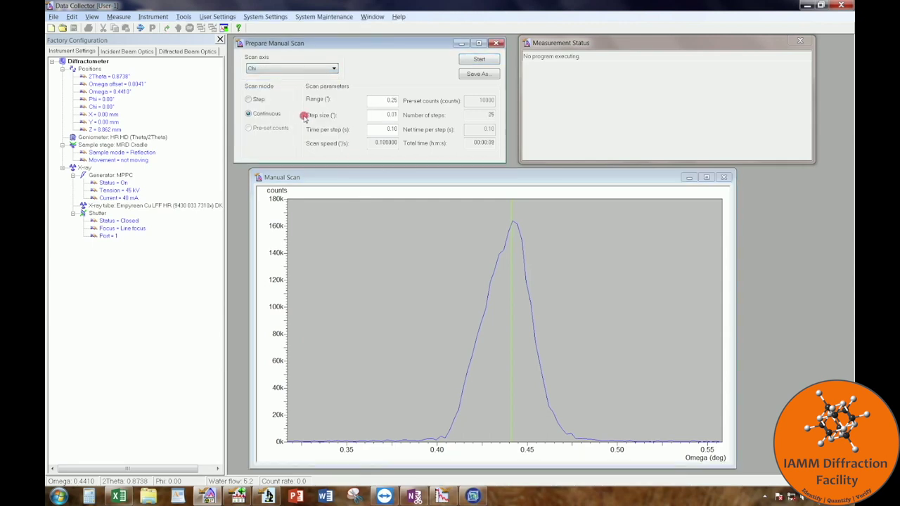
{"action": "left_click_drag", "start_coordinate": [382, 105], "coordinate": [415, 104]}
{"action": "type", "text": "5"}
{"action": "key", "text": "Tab"}
{"action": "type", "text": "0.05"}
{"action": "key", "text": "Tab"}
{"action": "left_click", "coordinate": [479, 60]}
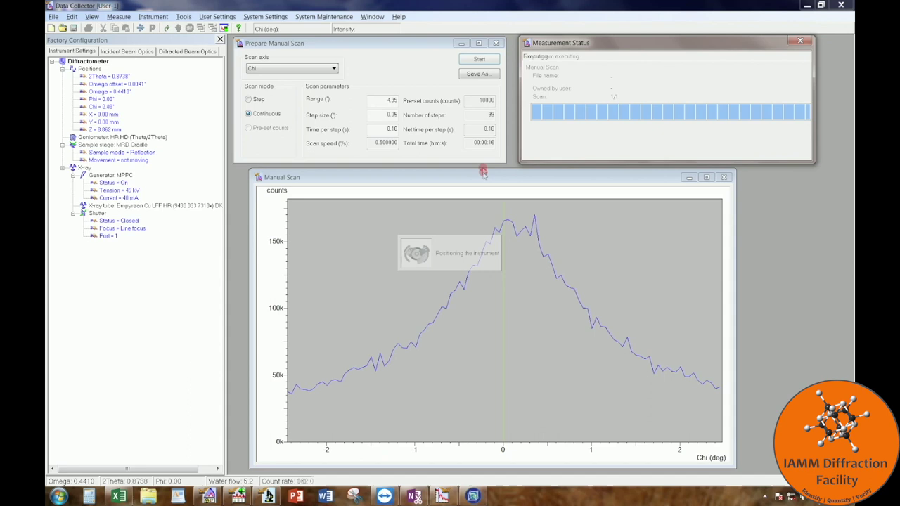
Fit the chi peak and move chi to the peak at 0.12°.
{"action": "right_click", "coordinate": [591, 235]}
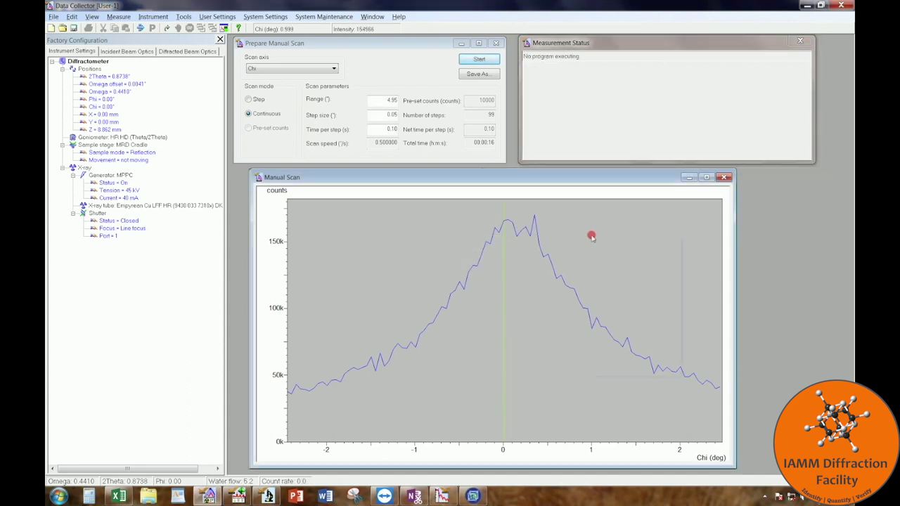
{"action": "left_click", "coordinate": [623, 347]}
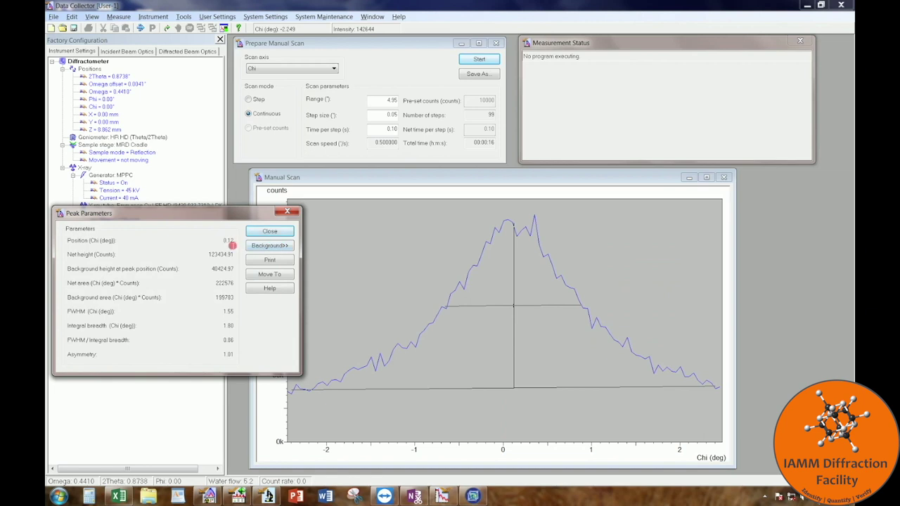
{"action": "left_click", "coordinate": [270, 276]}
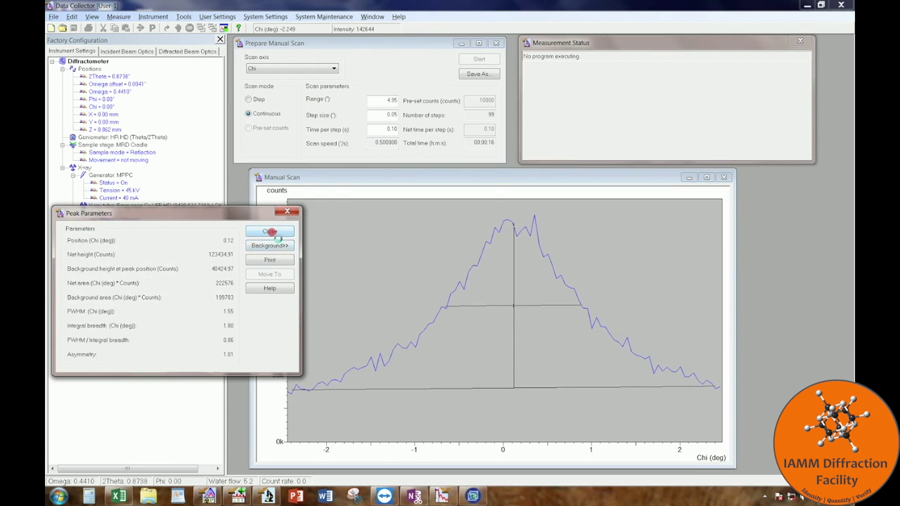
{"action": "left_click", "coordinate": [271, 232]}
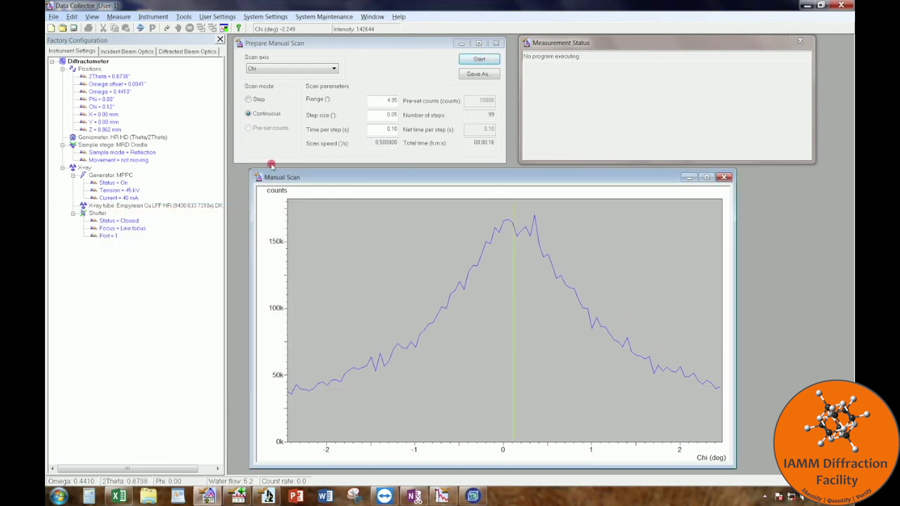
Run a fine omega scan with range 0.2 and 0.0025° step size.
{"action": "left_click", "coordinate": [268, 67]}
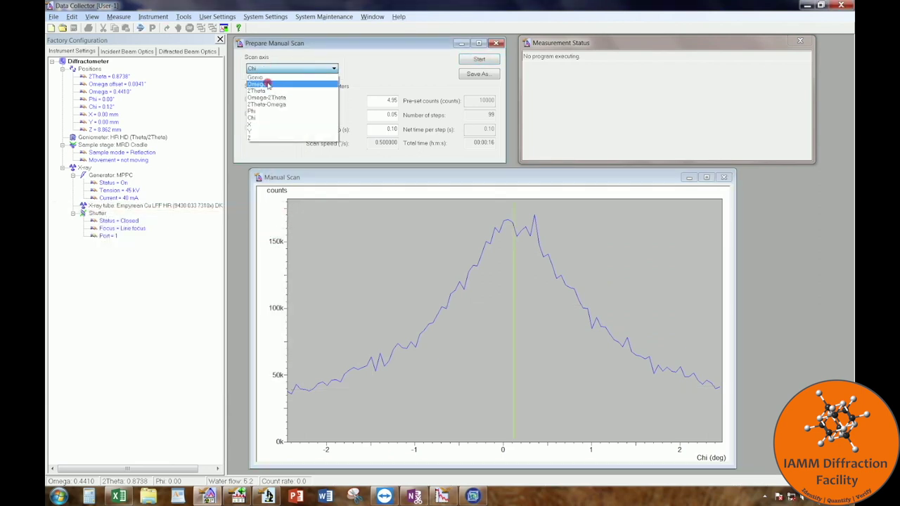
{"action": "left_click", "coordinate": [268, 83]}
{"action": "left_click_drag", "start_coordinate": [372, 102], "coordinate": [428, 104]}
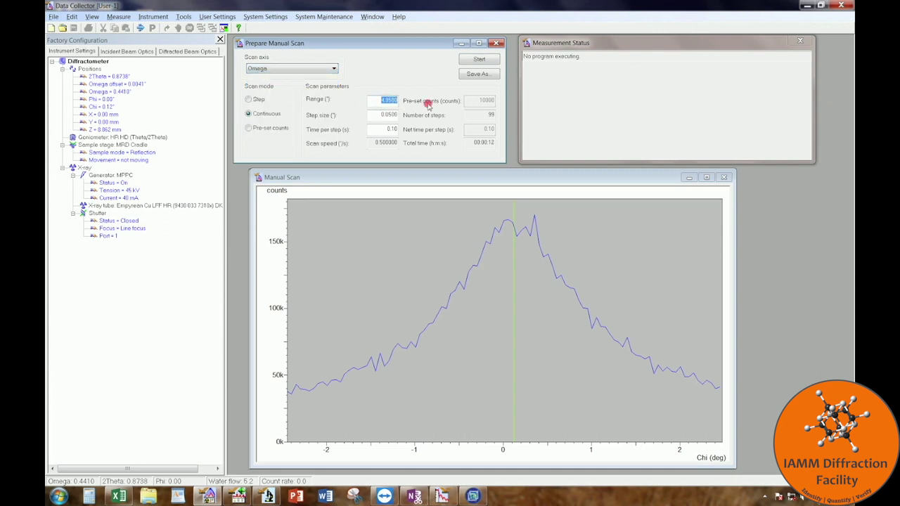
{"action": "type", "text": "0.25"}
{"action": "left_click", "coordinate": [385, 116]}
{"action": "left_click_drag", "start_coordinate": [386, 116], "coordinate": [420, 116]}
{"action": "type", "text": "0"}
{"action": "left_click", "coordinate": [388, 103]}
{"action": "left_click", "coordinate": [481, 59]}
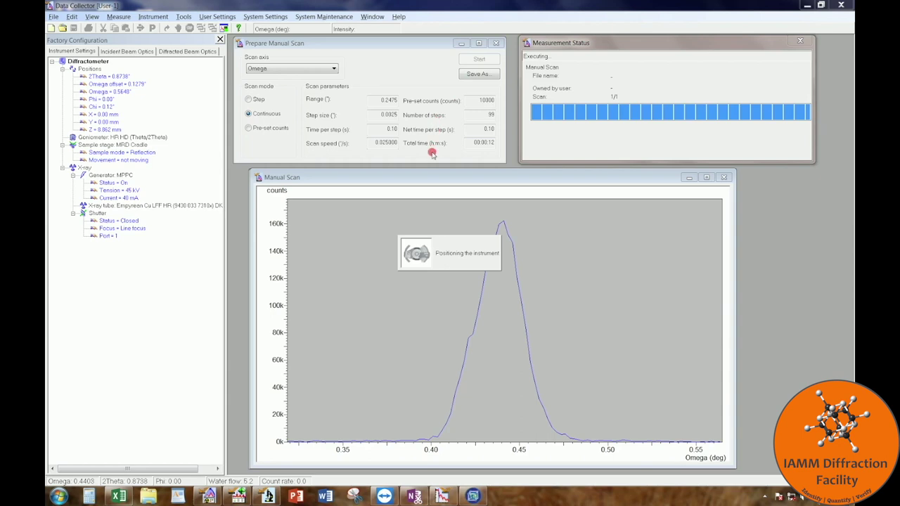
Fit the new omega peak and move omega to 0.4398°.
{"action": "right_click", "coordinate": [579, 261]}
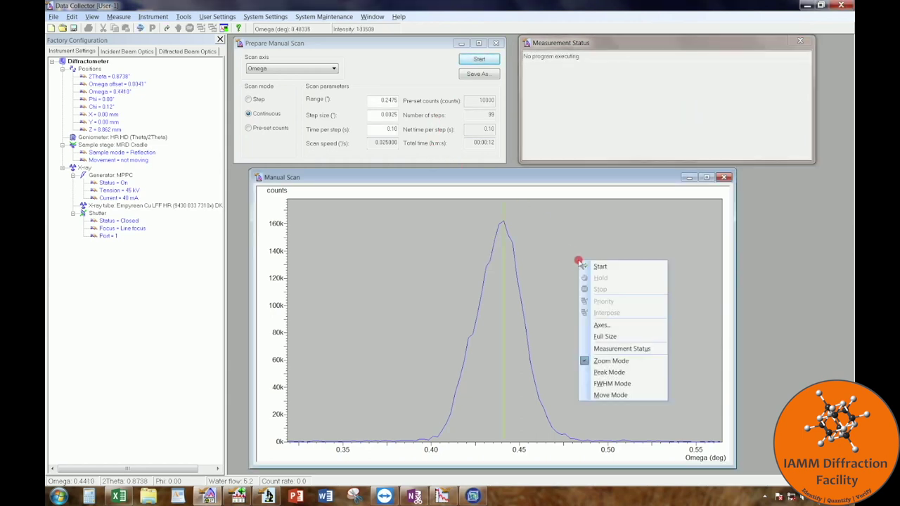
{"action": "left_click", "coordinate": [609, 372]}
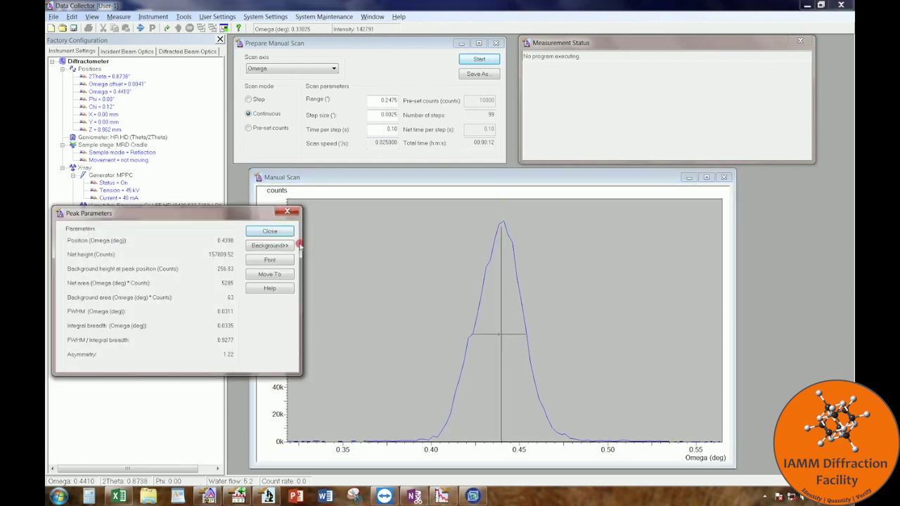
{"action": "left_click", "coordinate": [275, 278]}
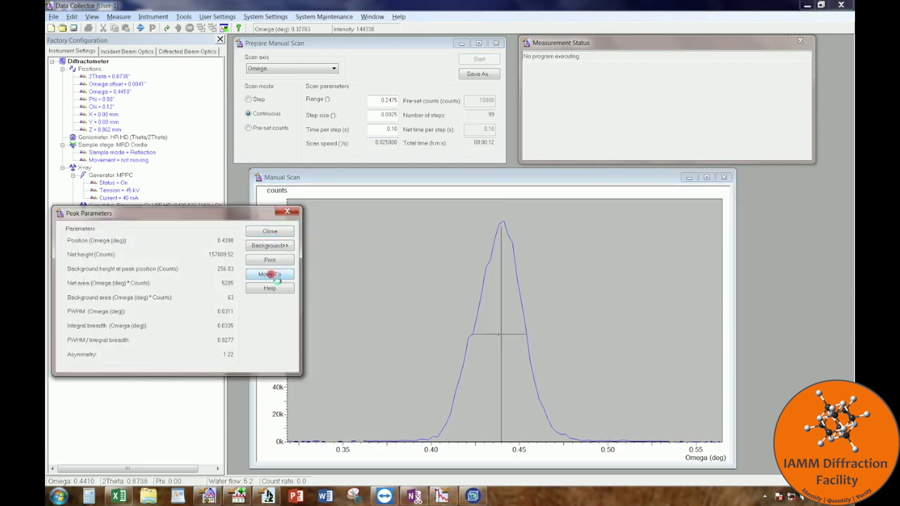
{"action": "left_click", "coordinate": [270, 232]}
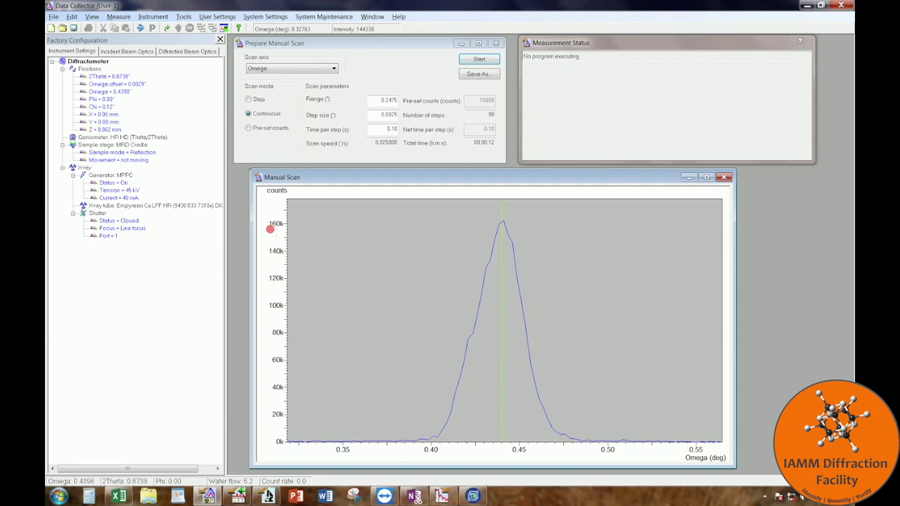
Open Fine Calibration Offsets from the User Settings menu, showing 2Theta 0.0103 and Omega 0.2083.
{"action": "left_click", "coordinate": [268, 116]}
{"action": "left_click", "coordinate": [218, 17]}
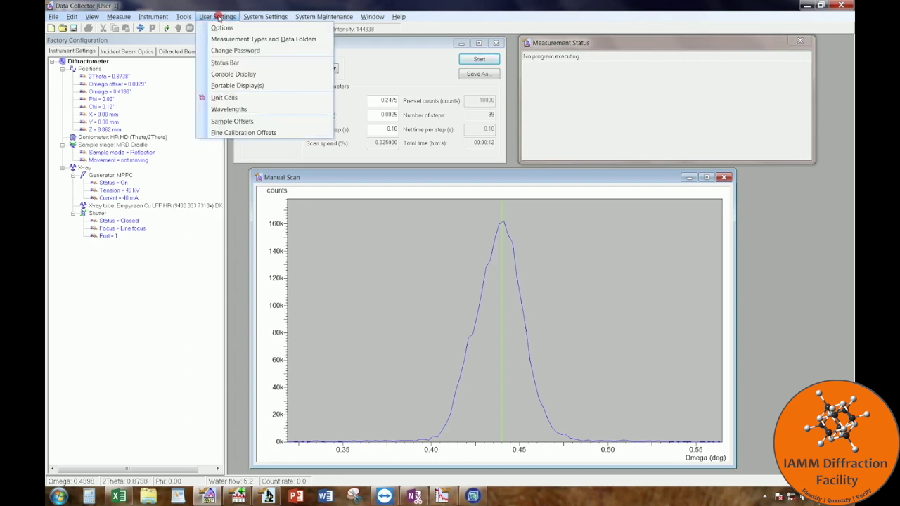
{"action": "left_click", "coordinate": [234, 122]}
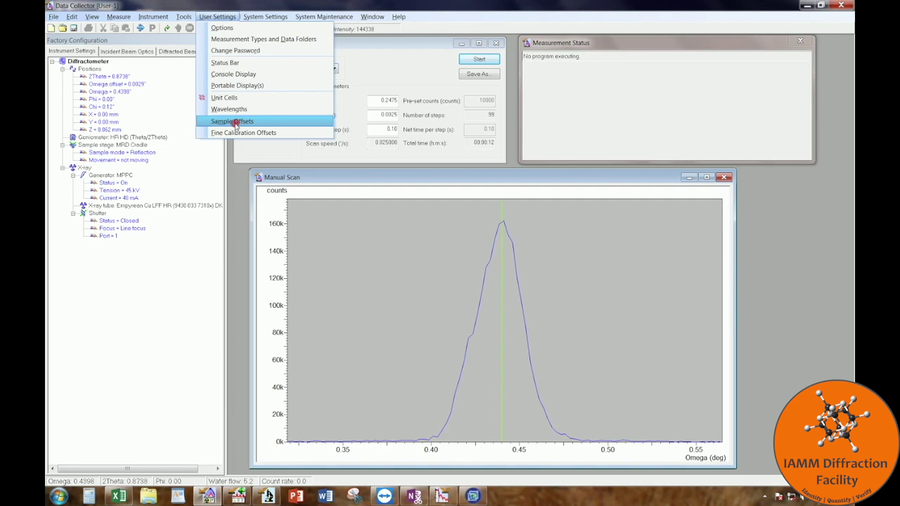
{"action": "left_click", "coordinate": [287, 134]}
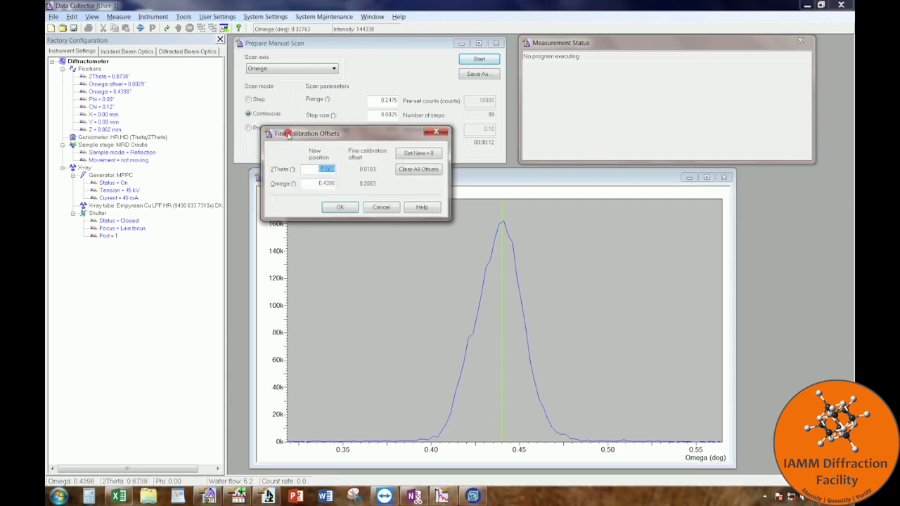
Halve the 2Theta value 0.8738 in Windows Calculator to get 0.4369.
{"action": "double_click", "coordinate": [328, 170]}
{"action": "left_click", "coordinate": [318, 185]}
{"action": "left_click", "coordinate": [89, 497]}
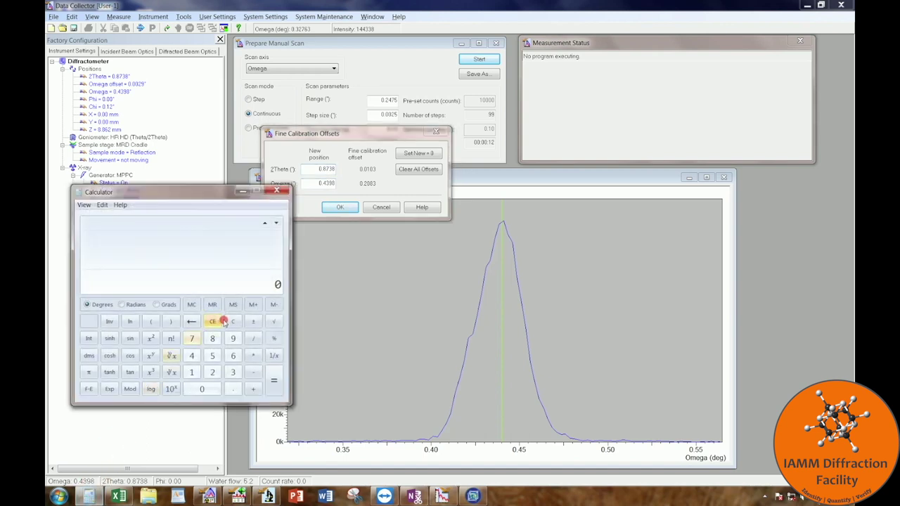
{"action": "left_click", "coordinate": [233, 389]}
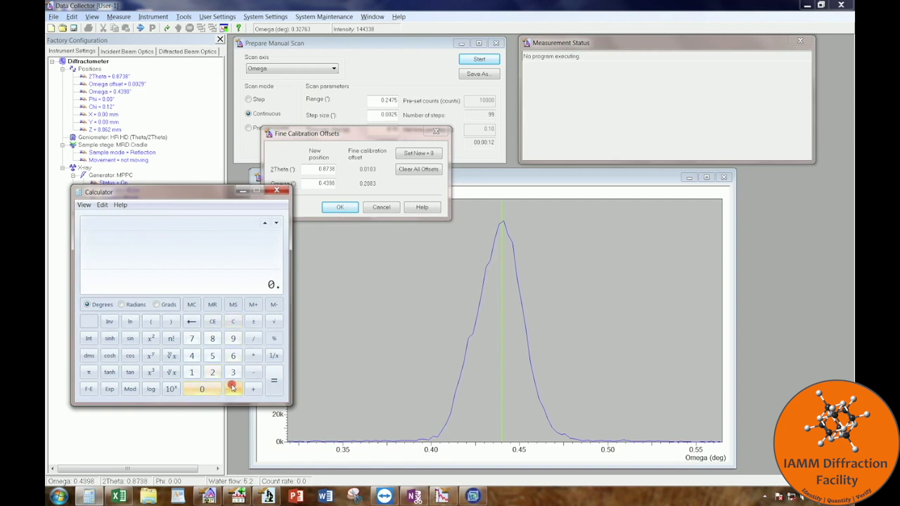
{"action": "left_click", "coordinate": [212, 338]}
{"action": "left_click", "coordinate": [191, 338]}
{"action": "left_click", "coordinate": [233, 372]}
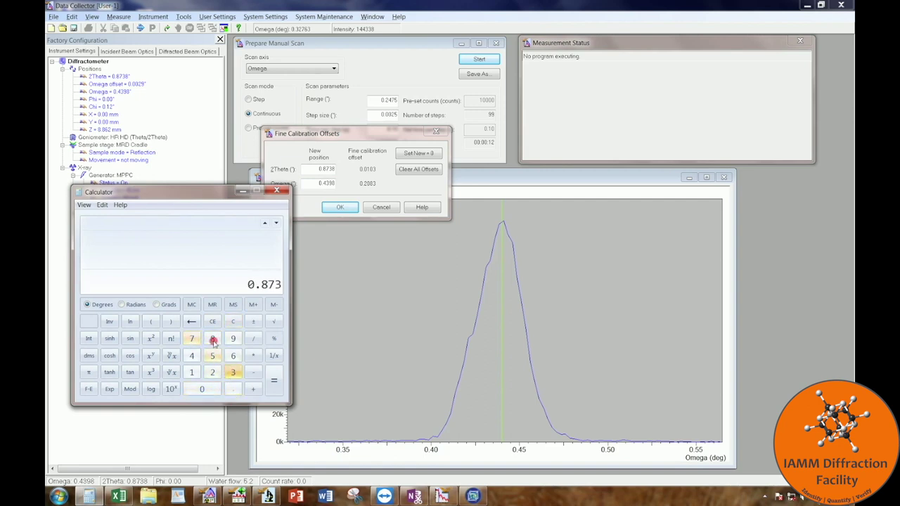
{"action": "left_click", "coordinate": [212, 338]}
{"action": "left_click", "coordinate": [253, 338]}
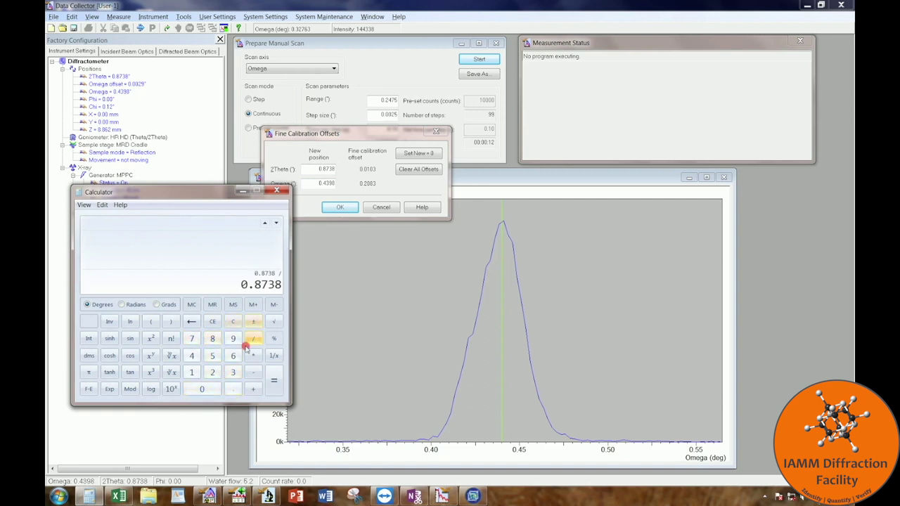
{"action": "left_click", "coordinate": [213, 372]}
{"action": "left_click", "coordinate": [274, 381]}
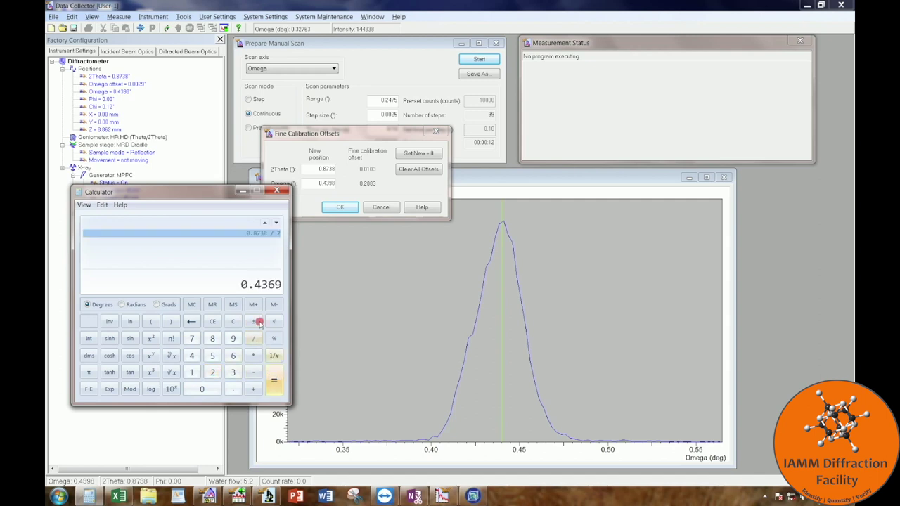
Enter 0.4369 as the new Omega position and apply the calibration offset.
{"action": "left_click", "coordinate": [333, 185]}
{"action": "left_click_drag", "start_coordinate": [336, 186], "coordinate": [347, 187]}
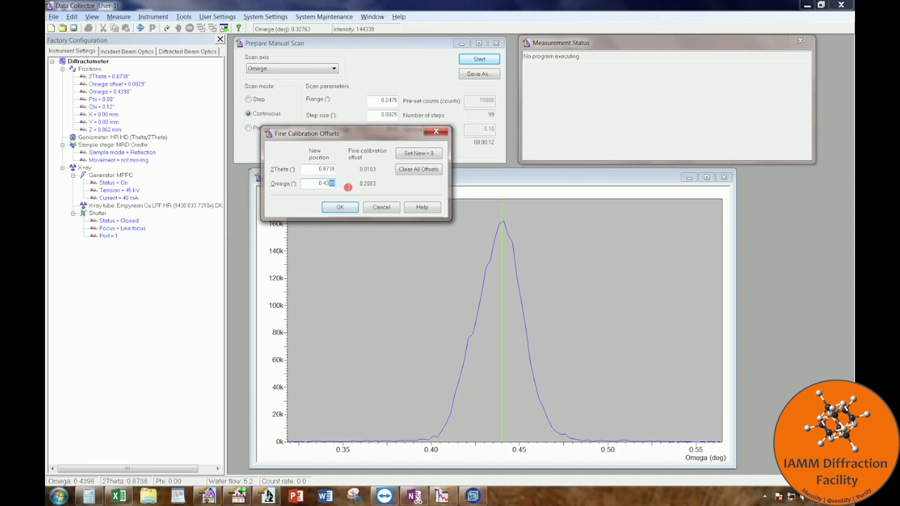
{"action": "type", "text": "69"}
{"action": "left_click", "coordinate": [341, 208]}
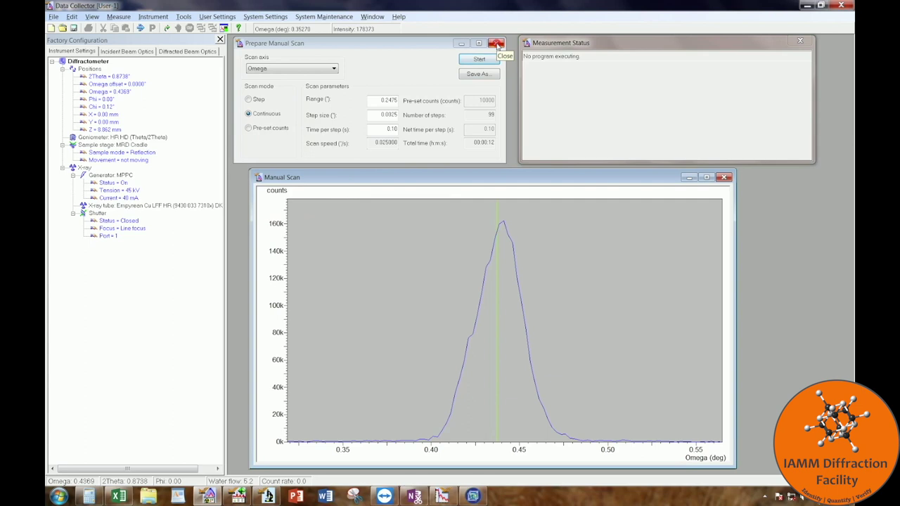
Close the manual scan windows and set the diffracted-beam attenuator to switch at pre-set intensity.
{"action": "left_click", "coordinate": [497, 45]}
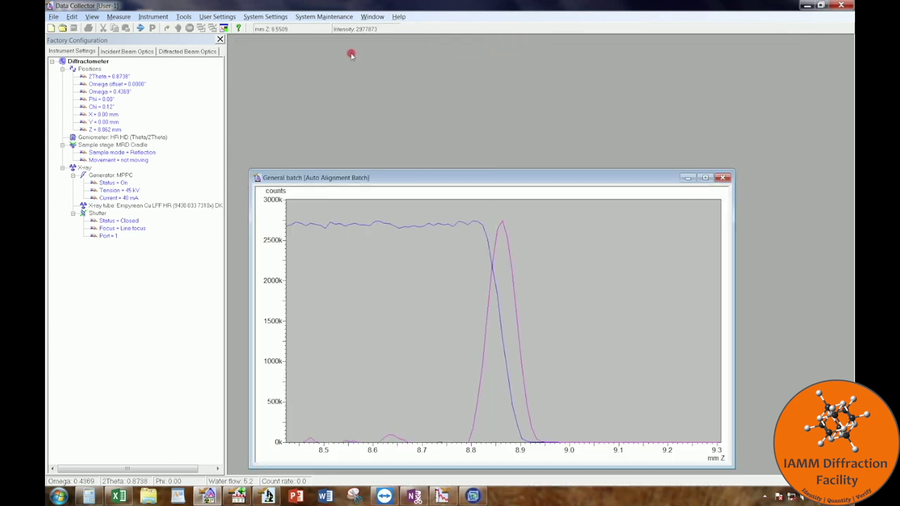
{"action": "left_click", "coordinate": [194, 54]}
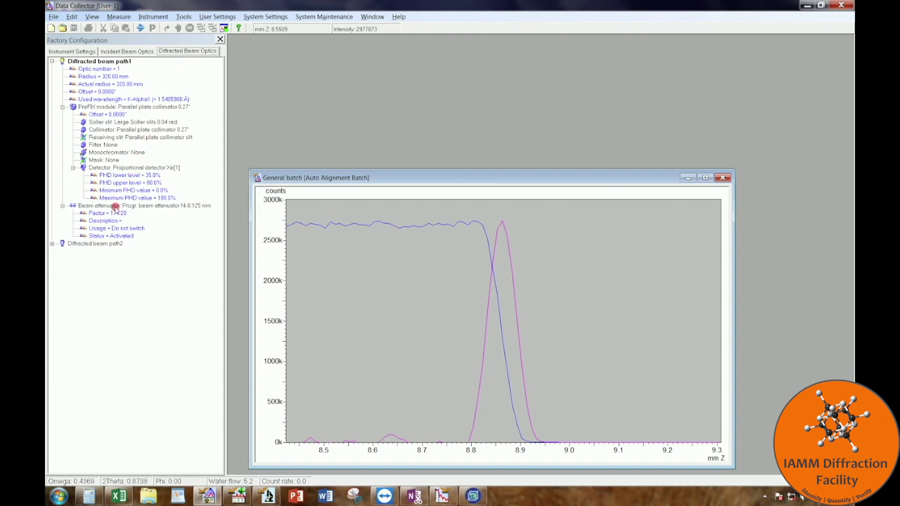
{"action": "double_click", "coordinate": [113, 219]}
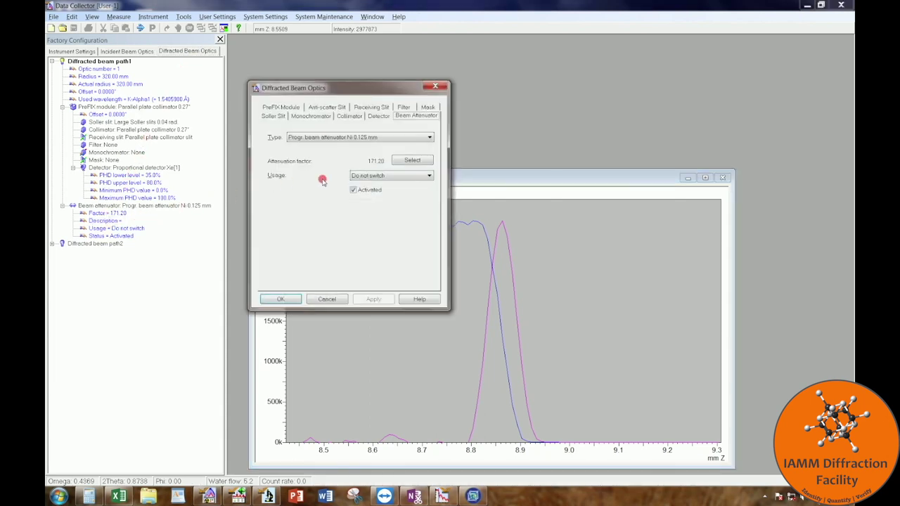
{"action": "left_click", "coordinate": [364, 177]}
{"action": "left_click", "coordinate": [369, 194]}
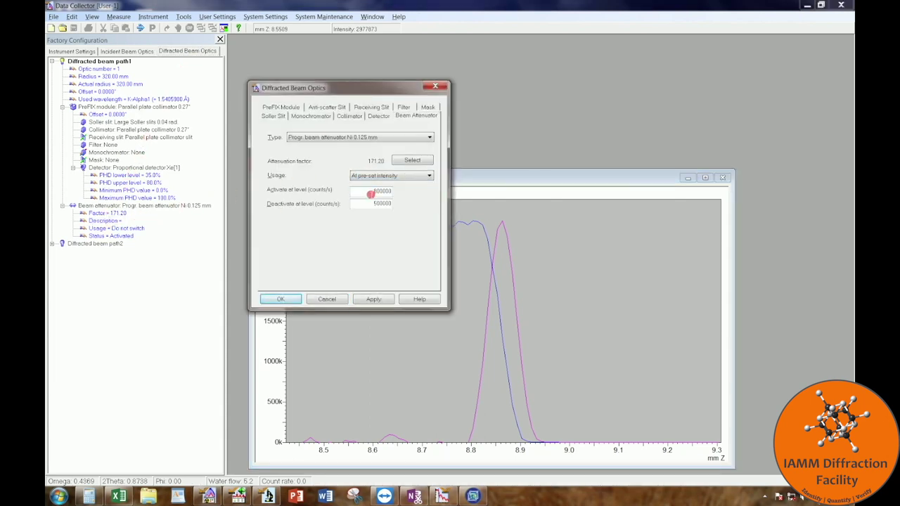
{"action": "left_click", "coordinate": [279, 299]}
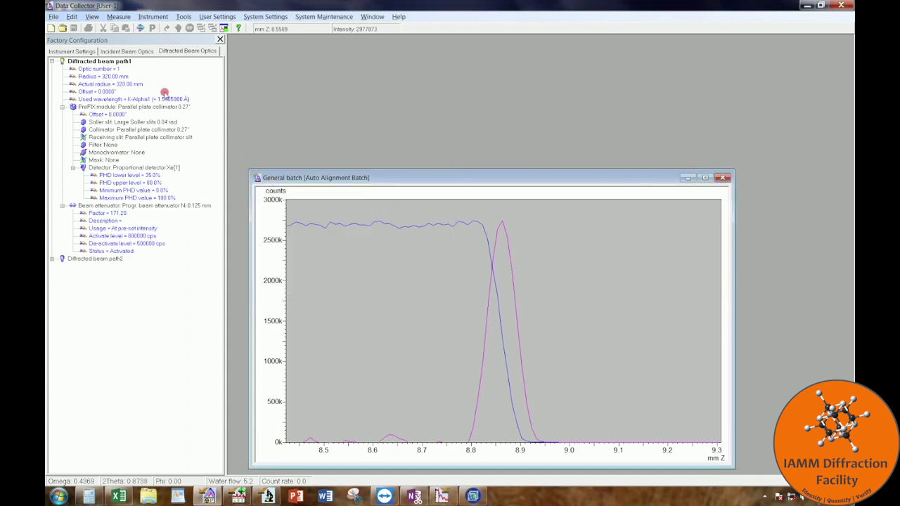
{"action": "left_click", "coordinate": [148, 79]}
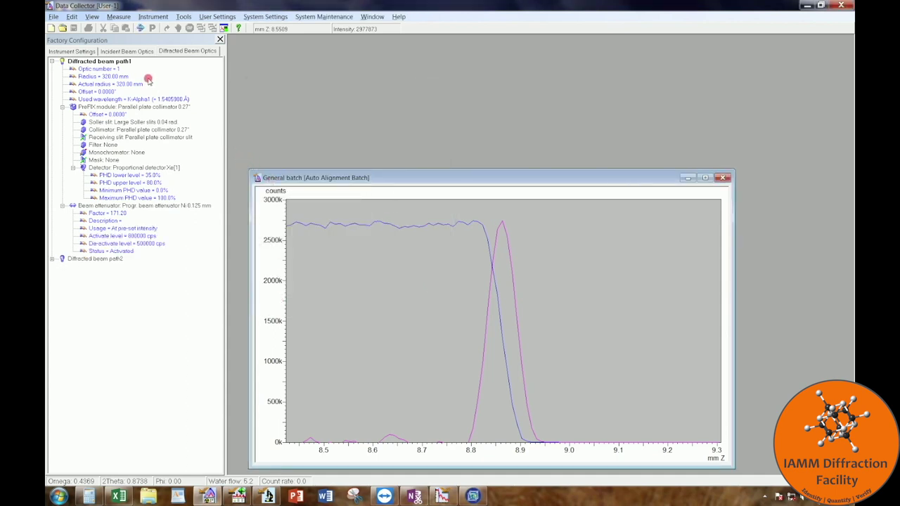
Create Program2 as an absolute scan with Omega-2Theta as the scan axis.
{"action": "left_click", "coordinate": [51, 28]}
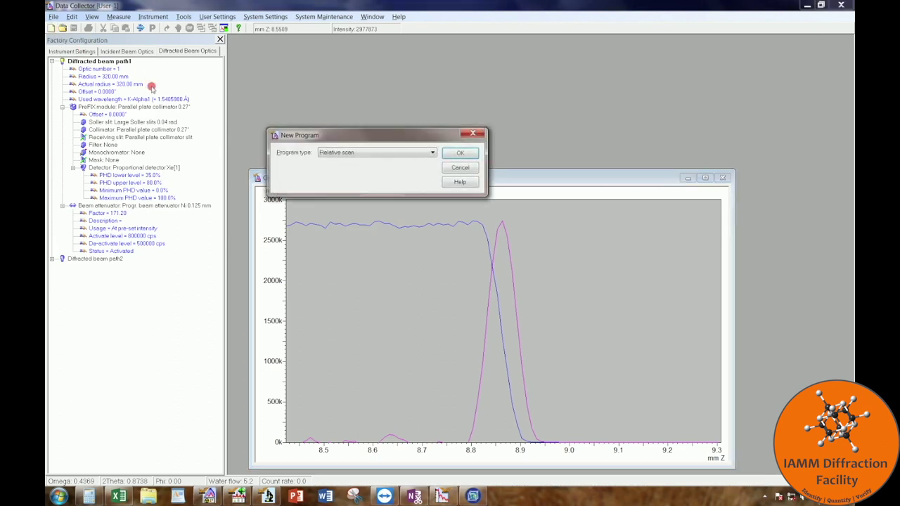
{"action": "left_click", "coordinate": [373, 154]}
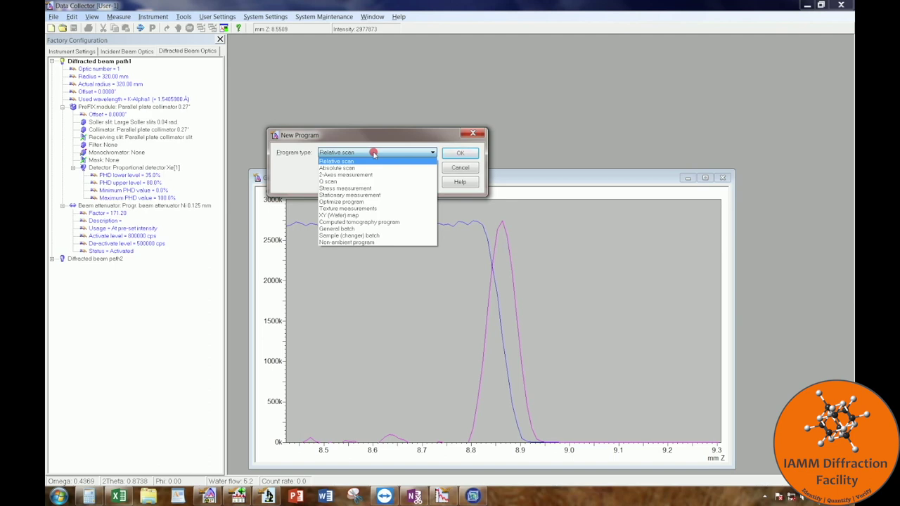
{"action": "left_click", "coordinate": [374, 169]}
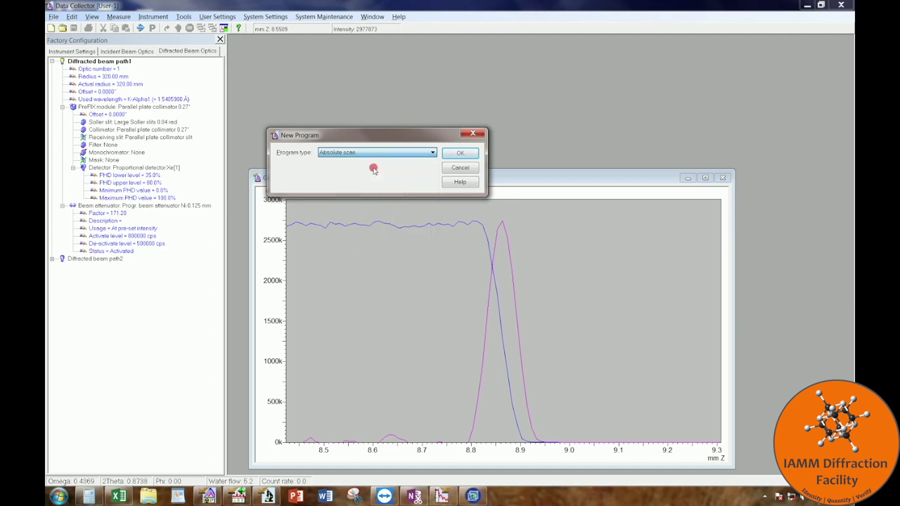
{"action": "left_click", "coordinate": [458, 155]}
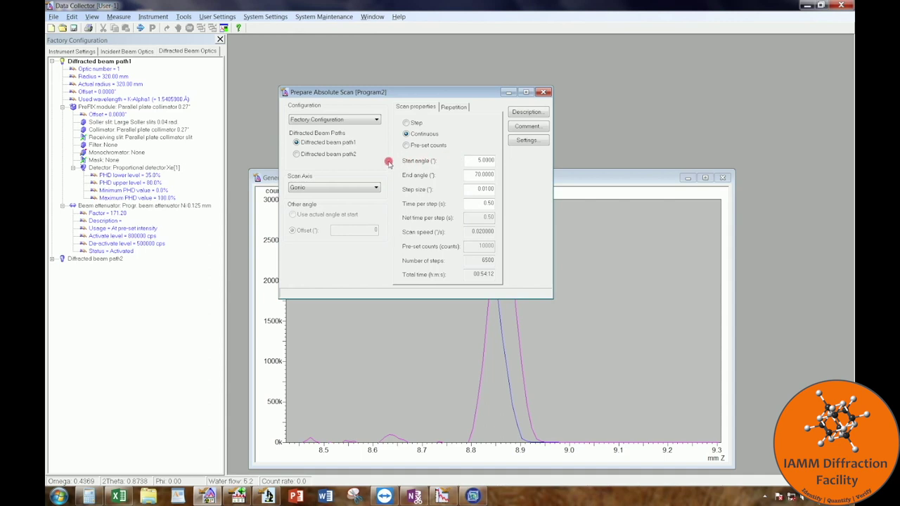
{"action": "left_click", "coordinate": [347, 188]}
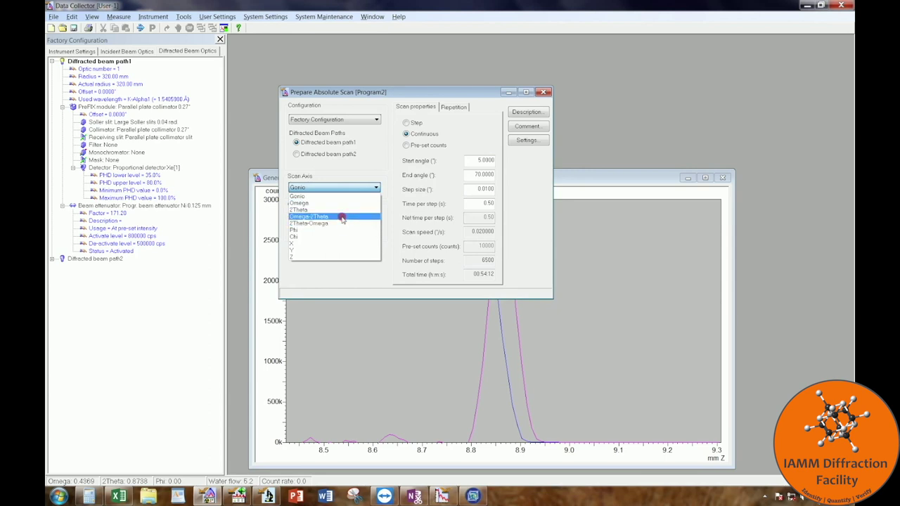
{"action": "left_click", "coordinate": [342, 219]}
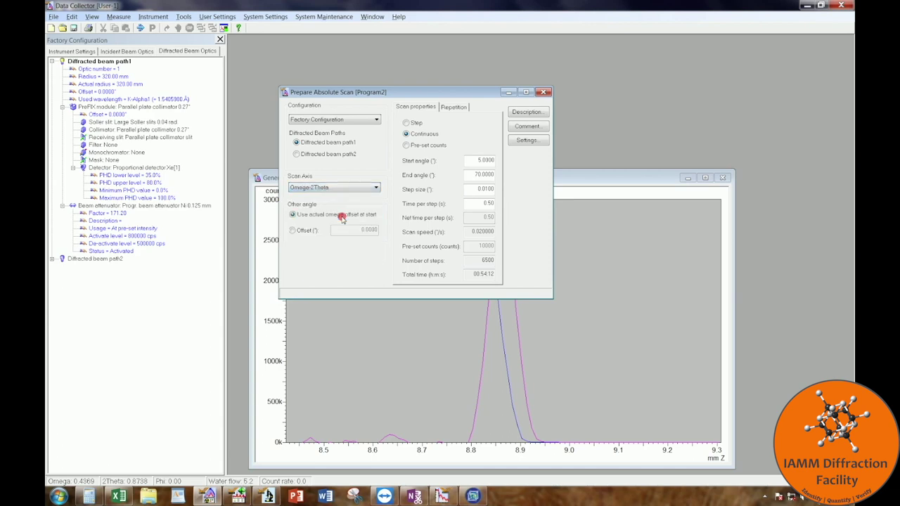
Set the scan start angle to 0.1° and end angle to 4°.
{"action": "double_click", "coordinate": [477, 164]}
{"action": "type", "text": "0.1"}
{"action": "key", "text": "Tab"}
{"action": "type", "text": "4"}
{"action": "key", "text": "Tab"}
Set the step size to 0.005° and time per step to 2 s.
{"action": "left_click_drag", "start_coordinate": [488, 191], "coordinate": [519, 180]}
{"action": "type", "text": "05"}
{"action": "left_click", "coordinate": [488, 176]}
{"action": "left_click", "coordinate": [488, 176]}
{"action": "left_click", "coordinate": [484, 204]}
{"action": "type", "text": "2"}
{"action": "left_click", "coordinate": [490, 190]}
{"action": "left_click", "coordinate": [56, 16]}
Save the program as 'XRR - 0.1-4 deg - 005 step - 2 sec - 26 minutes'.
{"action": "left_click", "coordinate": [84, 96]}
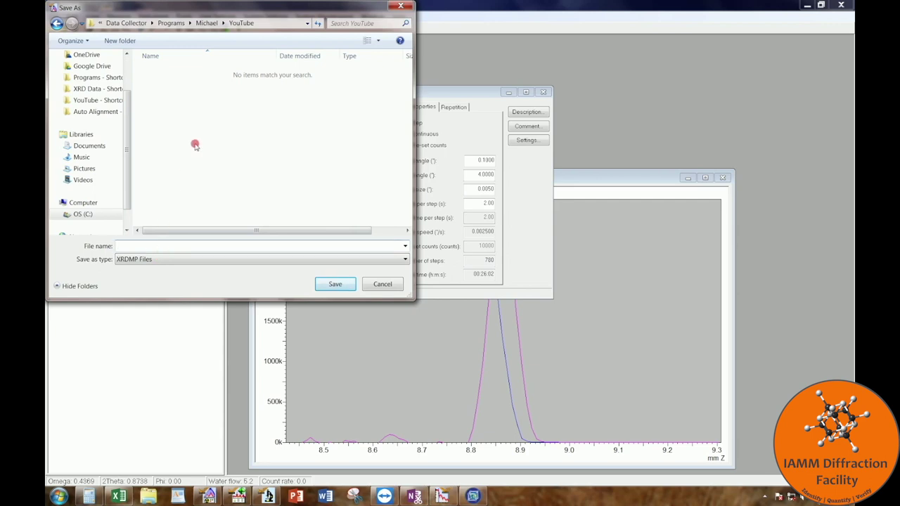
{"action": "type", "text": "XRR"}
{"action": "type", "text": " - 0.1"}
{"action": "type", "text": "-4"}
{"action": "type", "text": " deg"}
{"action": "type", "text": " - "}
{"action": "type", "text": "005 step "}
{"action": "type", "text": "- 2 sec"}
{"action": "type", "text": " - 26"}
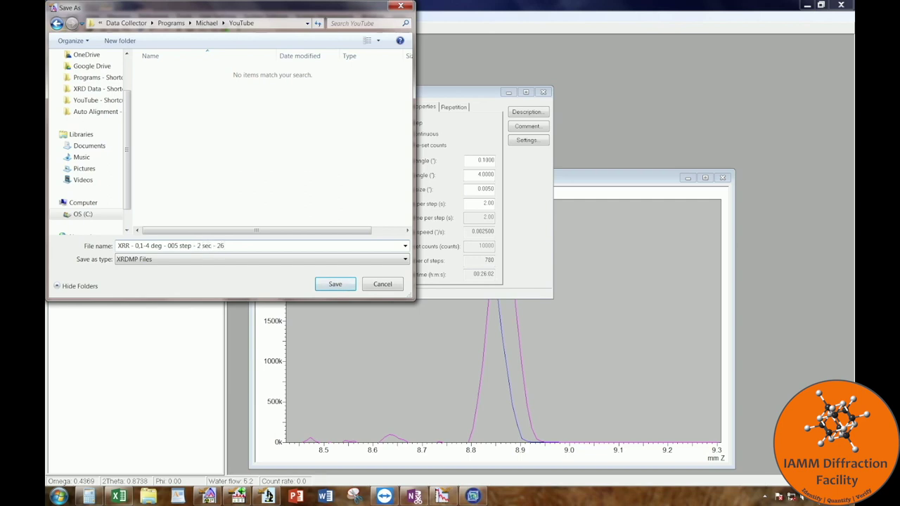
{"action": "type", "text": " minugtes"}
{"action": "key", "text": "BackSpace"}
{"action": "key", "text": "BackSpace"}
{"action": "key", "text": "BackSpace"}
{"action": "key", "text": "BackSpace"}
{"action": "type", "text": "tes"}
{"action": "left_click", "coordinate": [335, 285]}
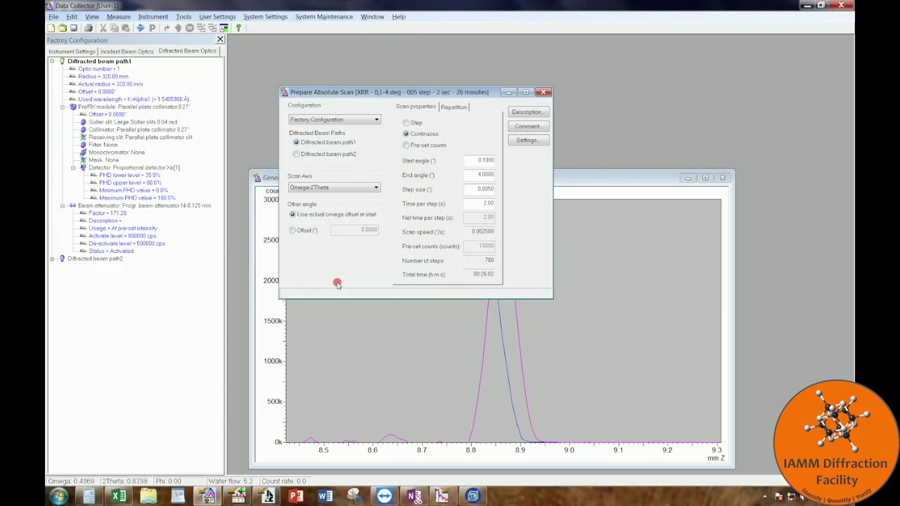
Load the saved XRR scan program via Measure > Program.
{"action": "left_click", "coordinate": [118, 16]}
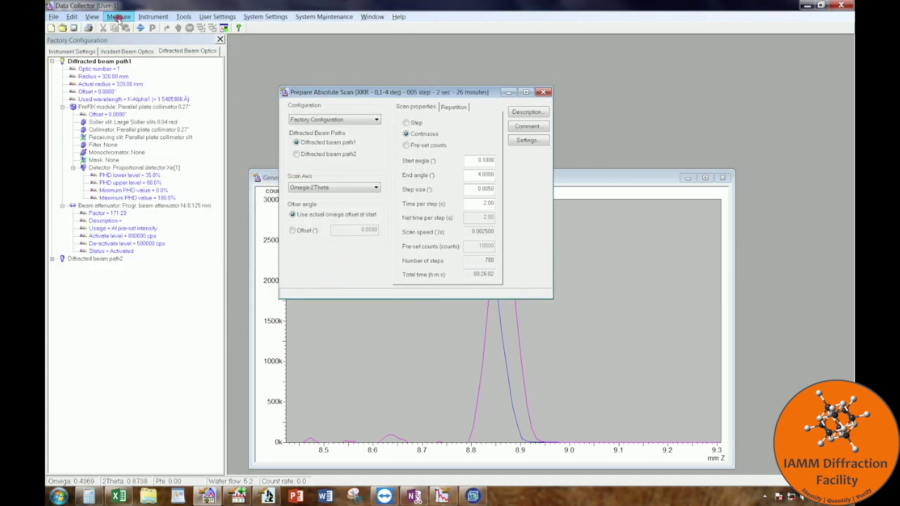
{"action": "left_click", "coordinate": [134, 40]}
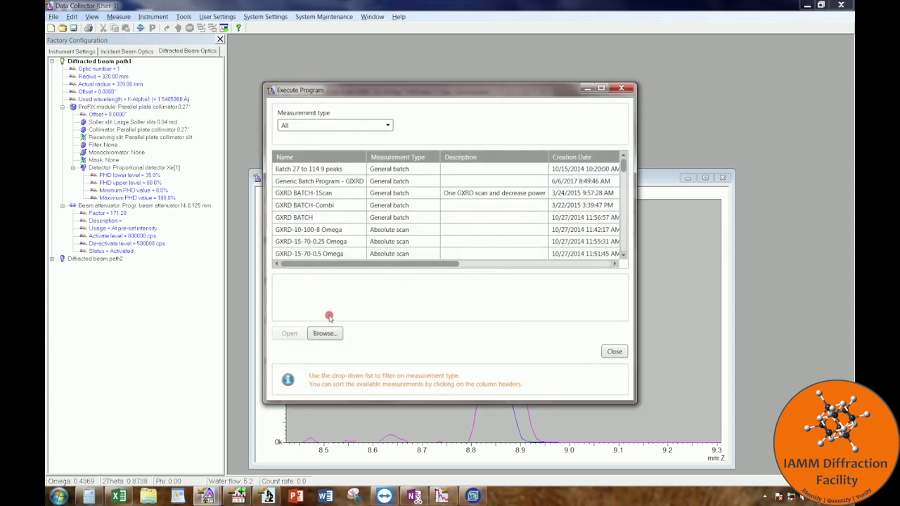
{"action": "left_click", "coordinate": [328, 335]}
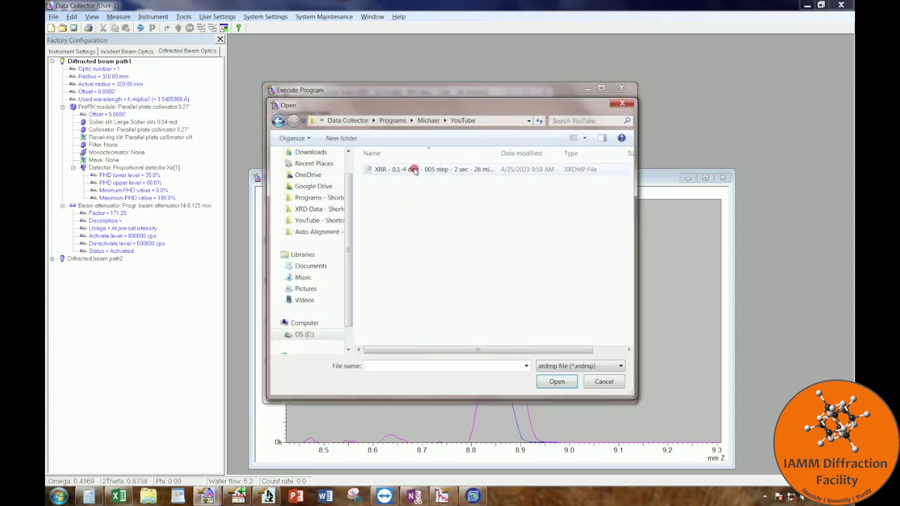
{"action": "double_click", "coordinate": [416, 173]}
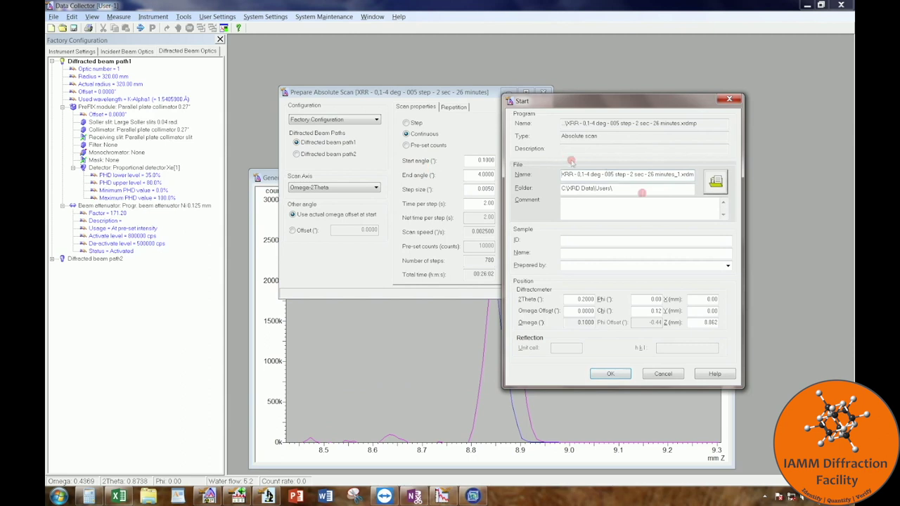
Name the data file 'XRR - Ta on SiO2' and start the XRR measurement.
{"action": "left_click", "coordinate": [716, 185]}
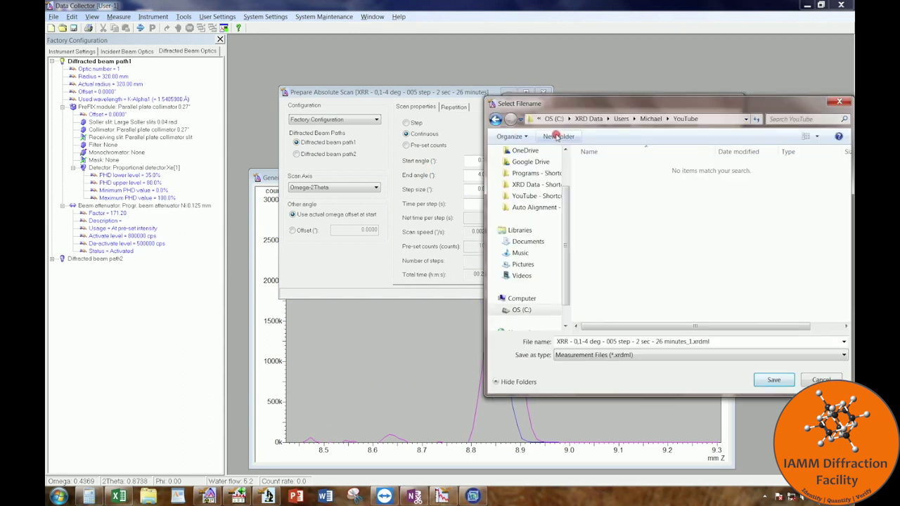
{"action": "key", "text": "ctrl+a"}
{"action": "key", "text": "BackSpace"}
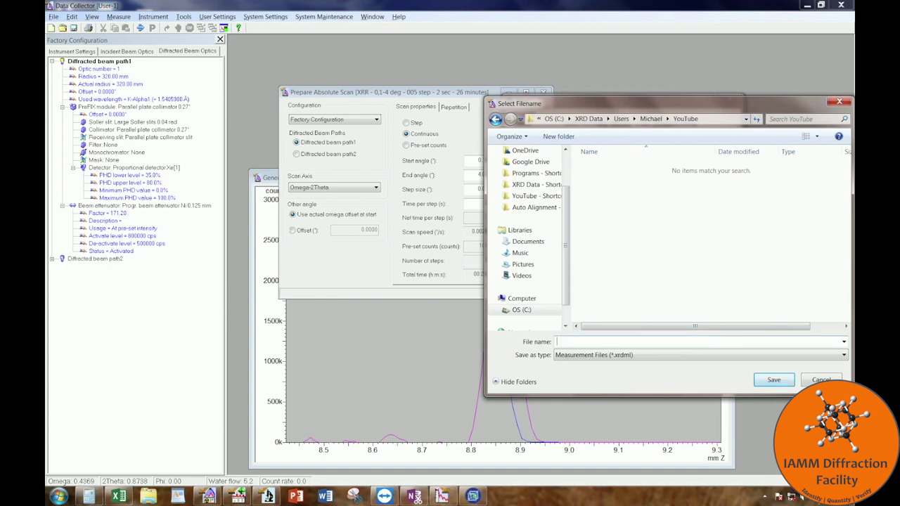
{"action": "type", "text": "XRR - Ta on"}
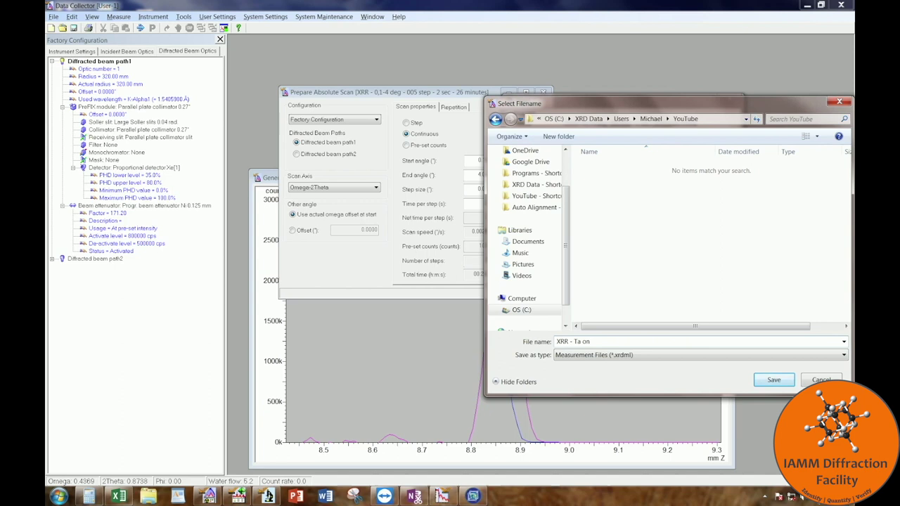
{"action": "type", "text": " SiO2"}
{"action": "left_click", "coordinate": [775, 380]}
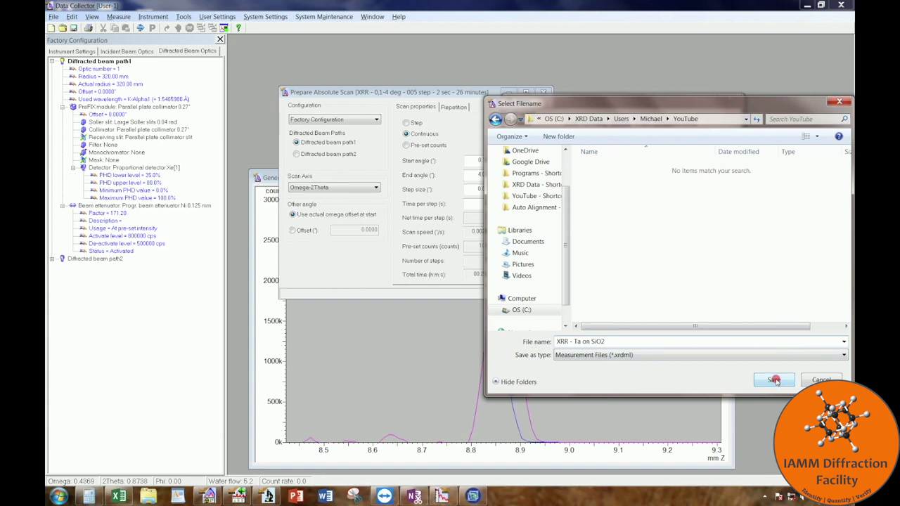
{"action": "left_click", "coordinate": [611, 375]}
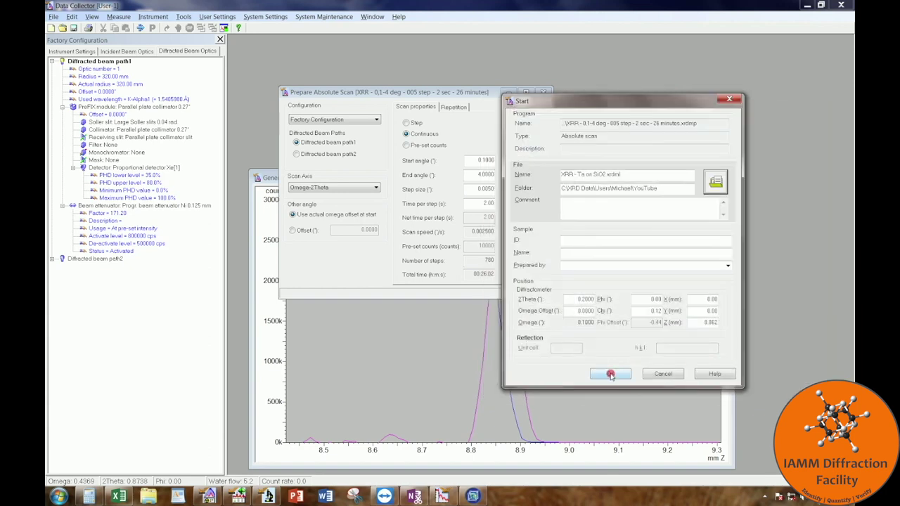
Set the live XRR scan plot's intensity axis to Logarithmic.
{"action": "left_click_drag", "start_coordinate": [429, 120], "coordinate": [404, 170]}
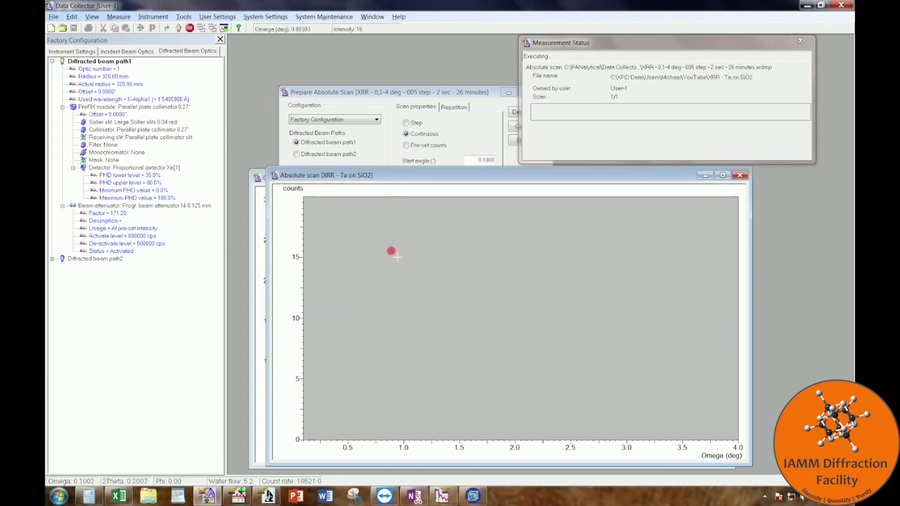
{"action": "right_click", "coordinate": [322, 247]}
{"action": "left_click", "coordinate": [353, 309]}
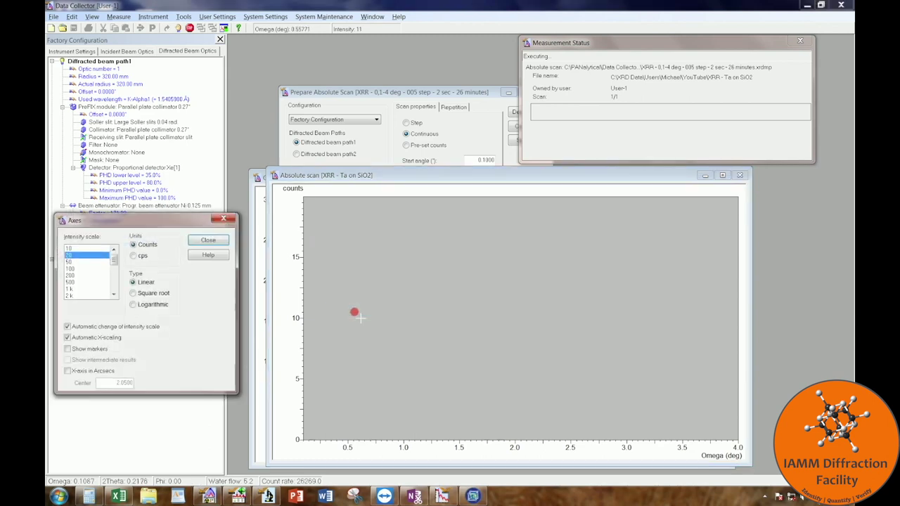
{"action": "left_click", "coordinate": [134, 306]}
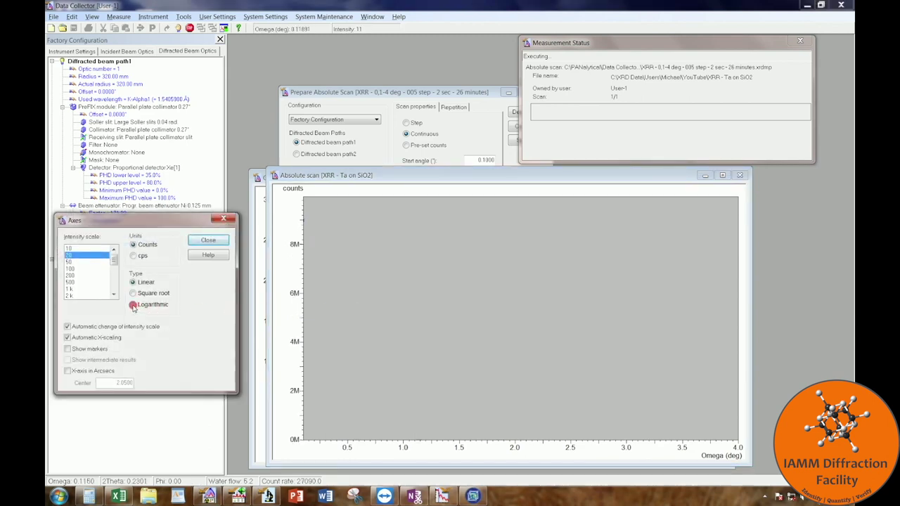
{"action": "left_click", "coordinate": [209, 241]}
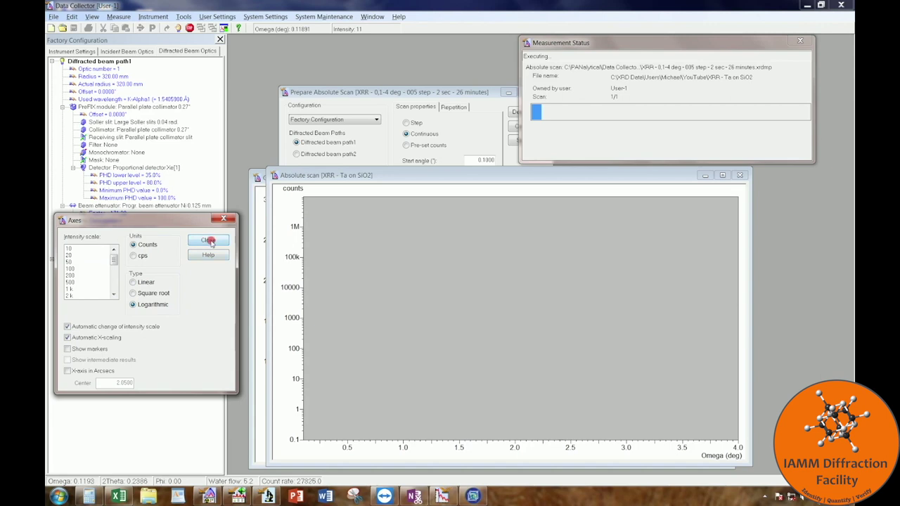